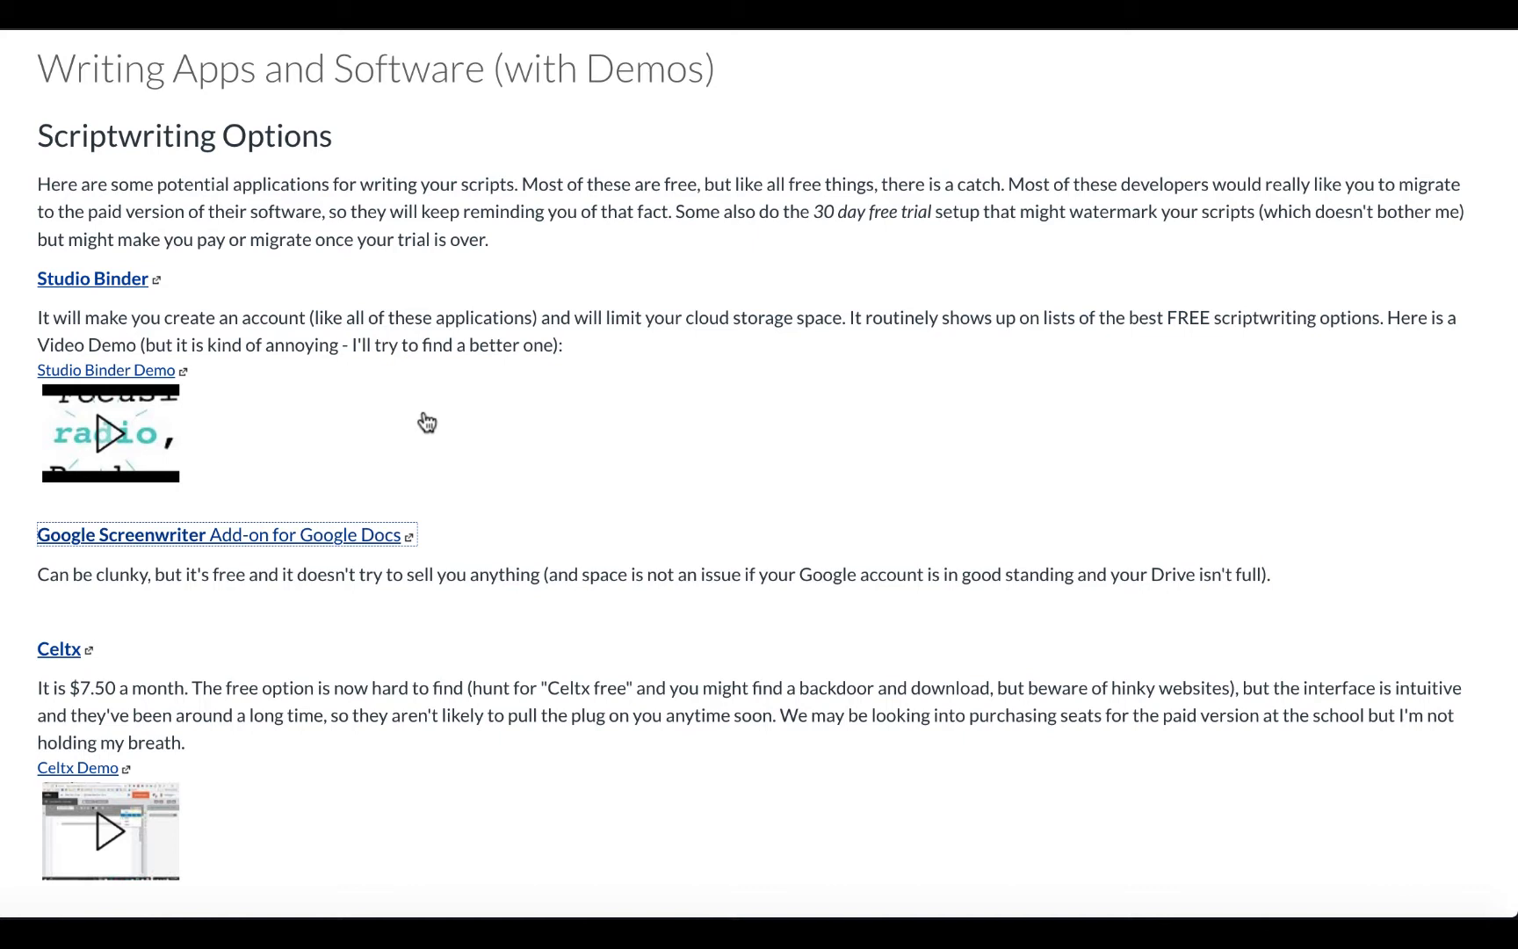
- Follow the Google Screenwriter add-on link, and start the Screenplay Formatter add-on in a blank Google Docs document
{"action": "left_click", "coordinate": [340, 538]}
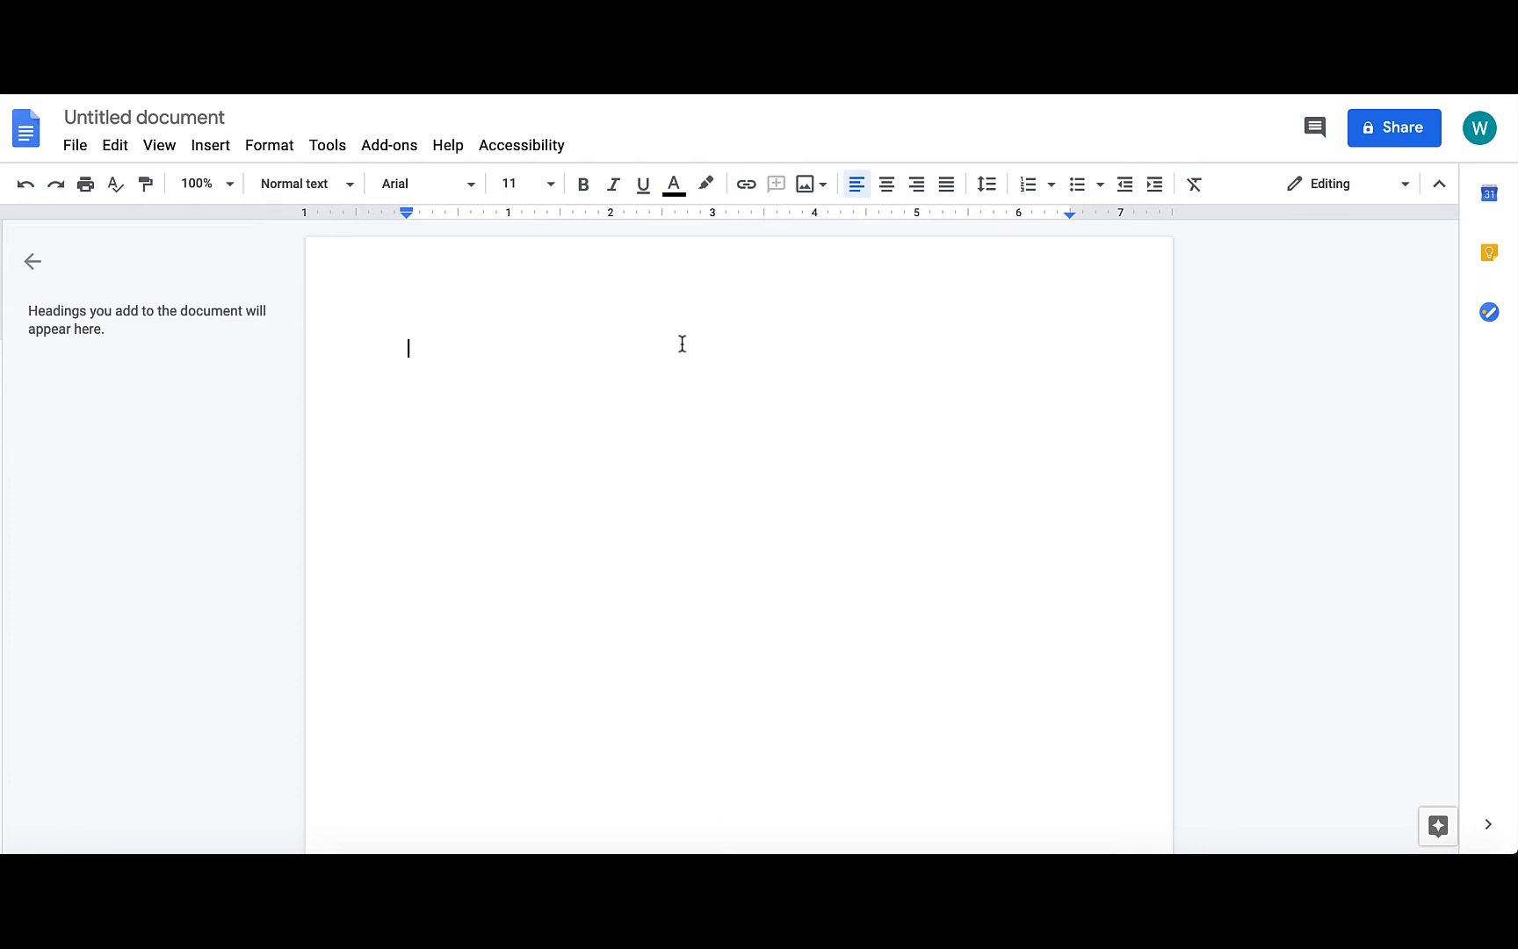
{"action": "left_click", "coordinate": [402, 155]}
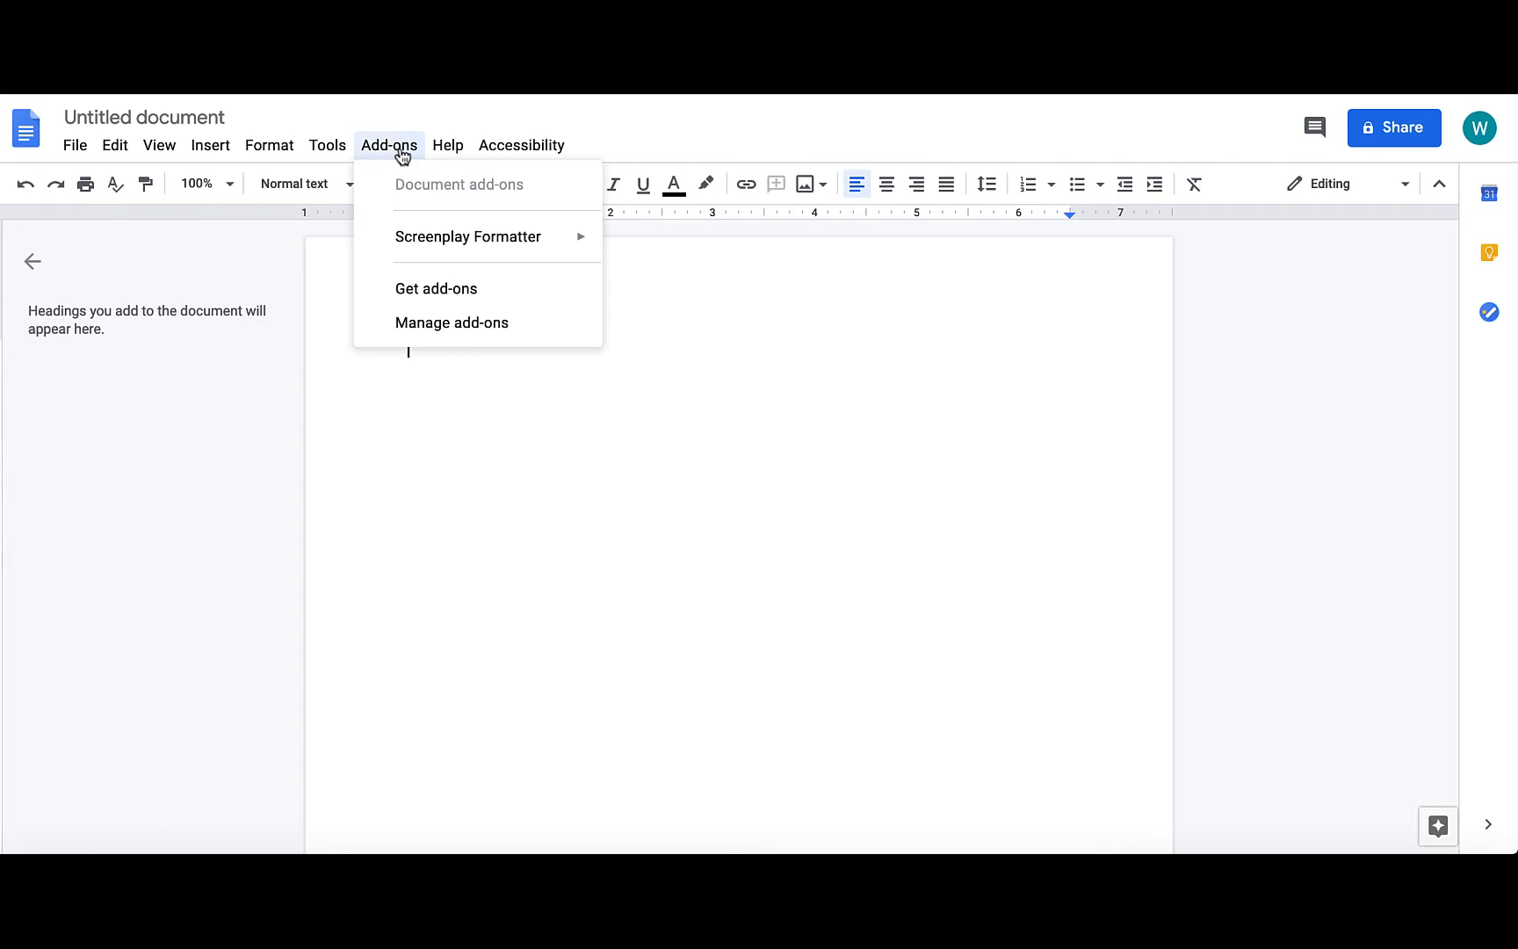
{"action": "mouse_move", "coordinate": [459, 243]}
{"action": "left_click", "coordinate": [694, 255]}
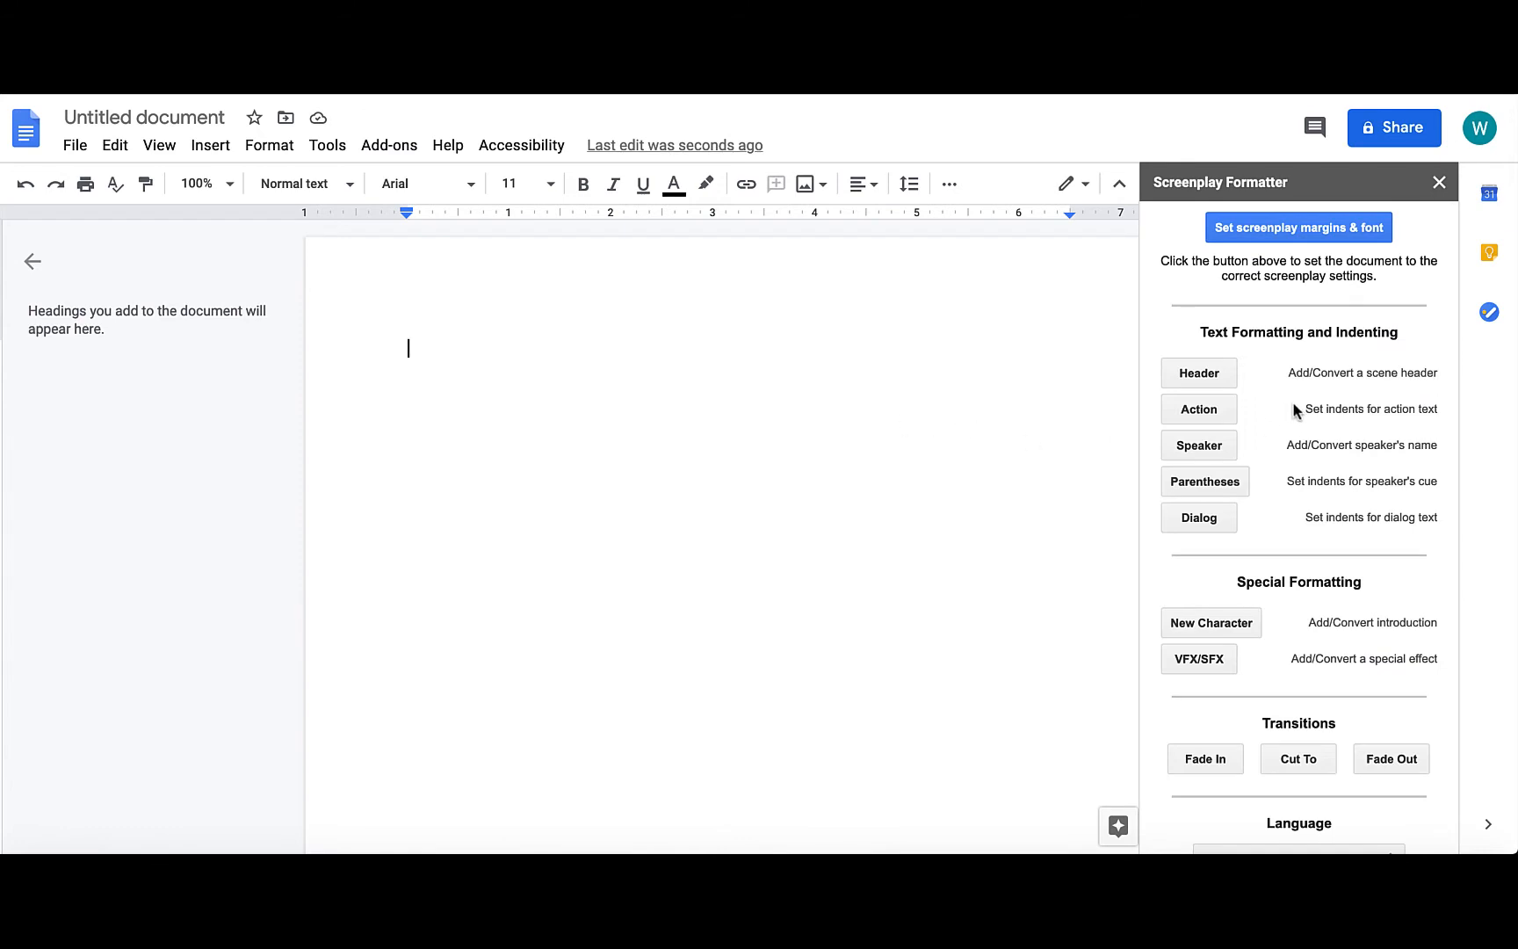
- Create the scene header "int. bar - day" with the Screenplay Formatter
{"action": "left_click", "coordinate": [1197, 374]}
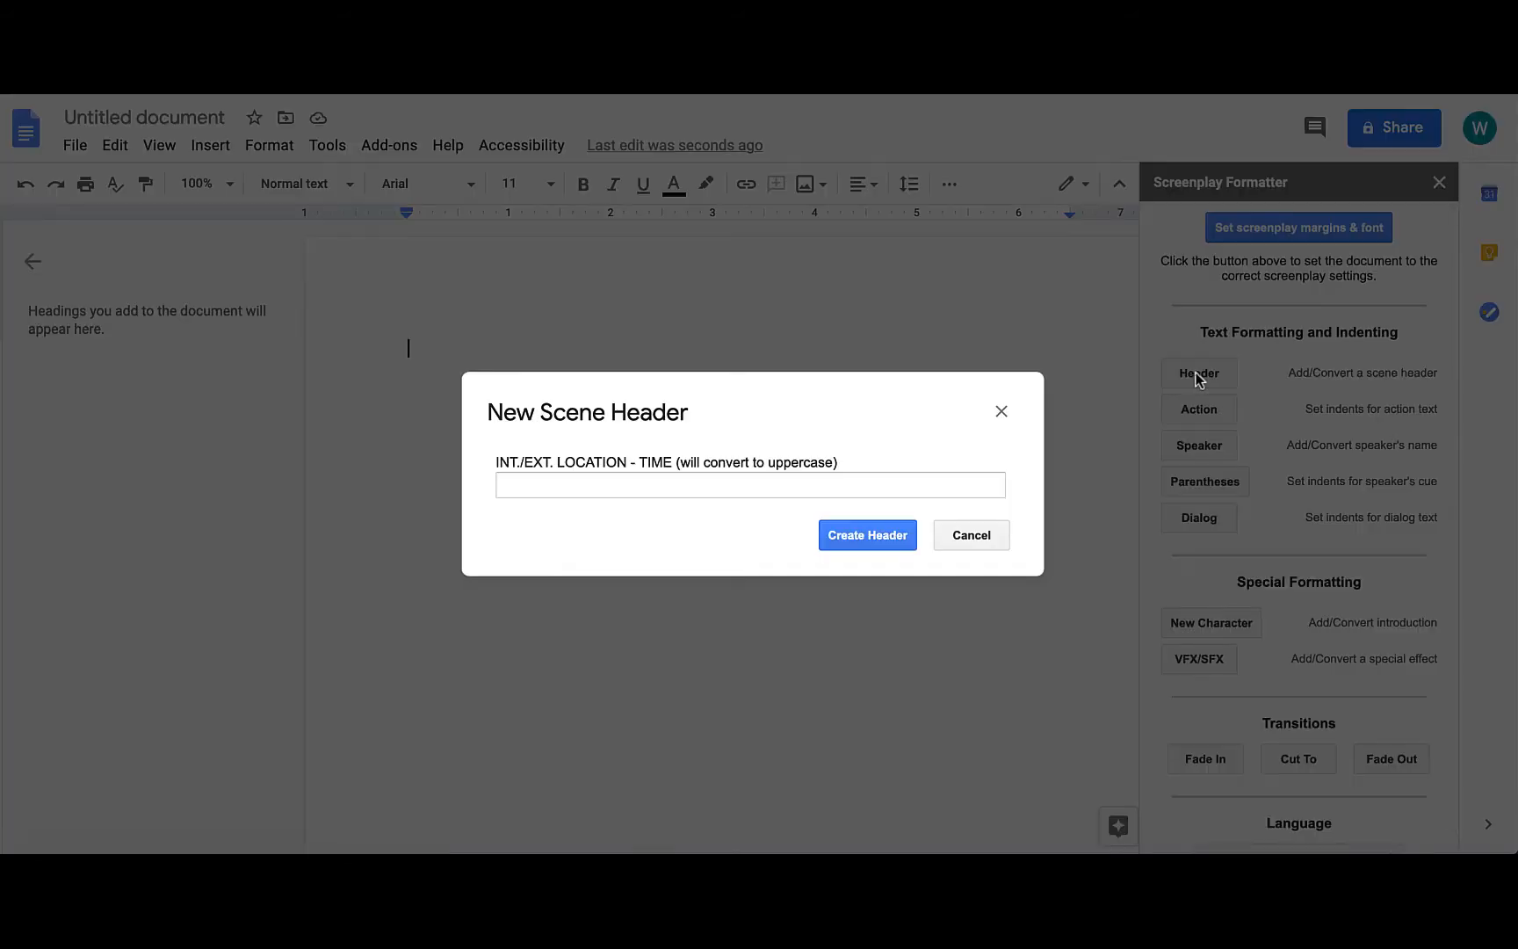
{"action": "left_click", "coordinate": [686, 484]}
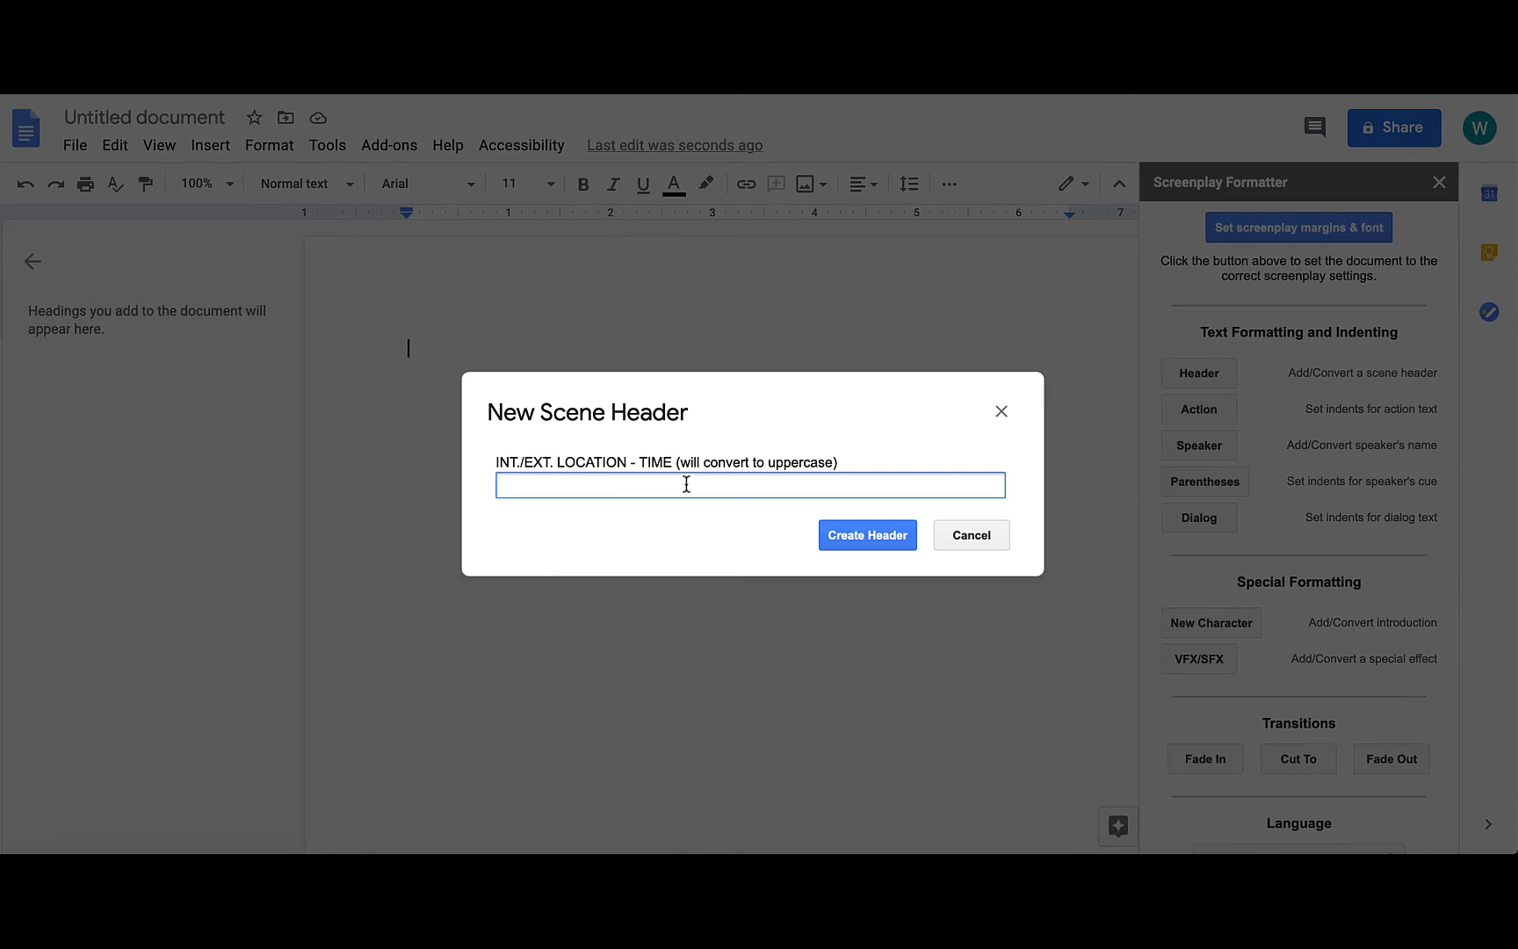
{"action": "type", "text": "in"}
{"action": "key", "text": "BackSpace"}
{"action": "key", "text": "BackSpace"}
{"action": "type", "text": "int. bar - day"}
{"action": "left_click", "coordinate": [875, 539]}
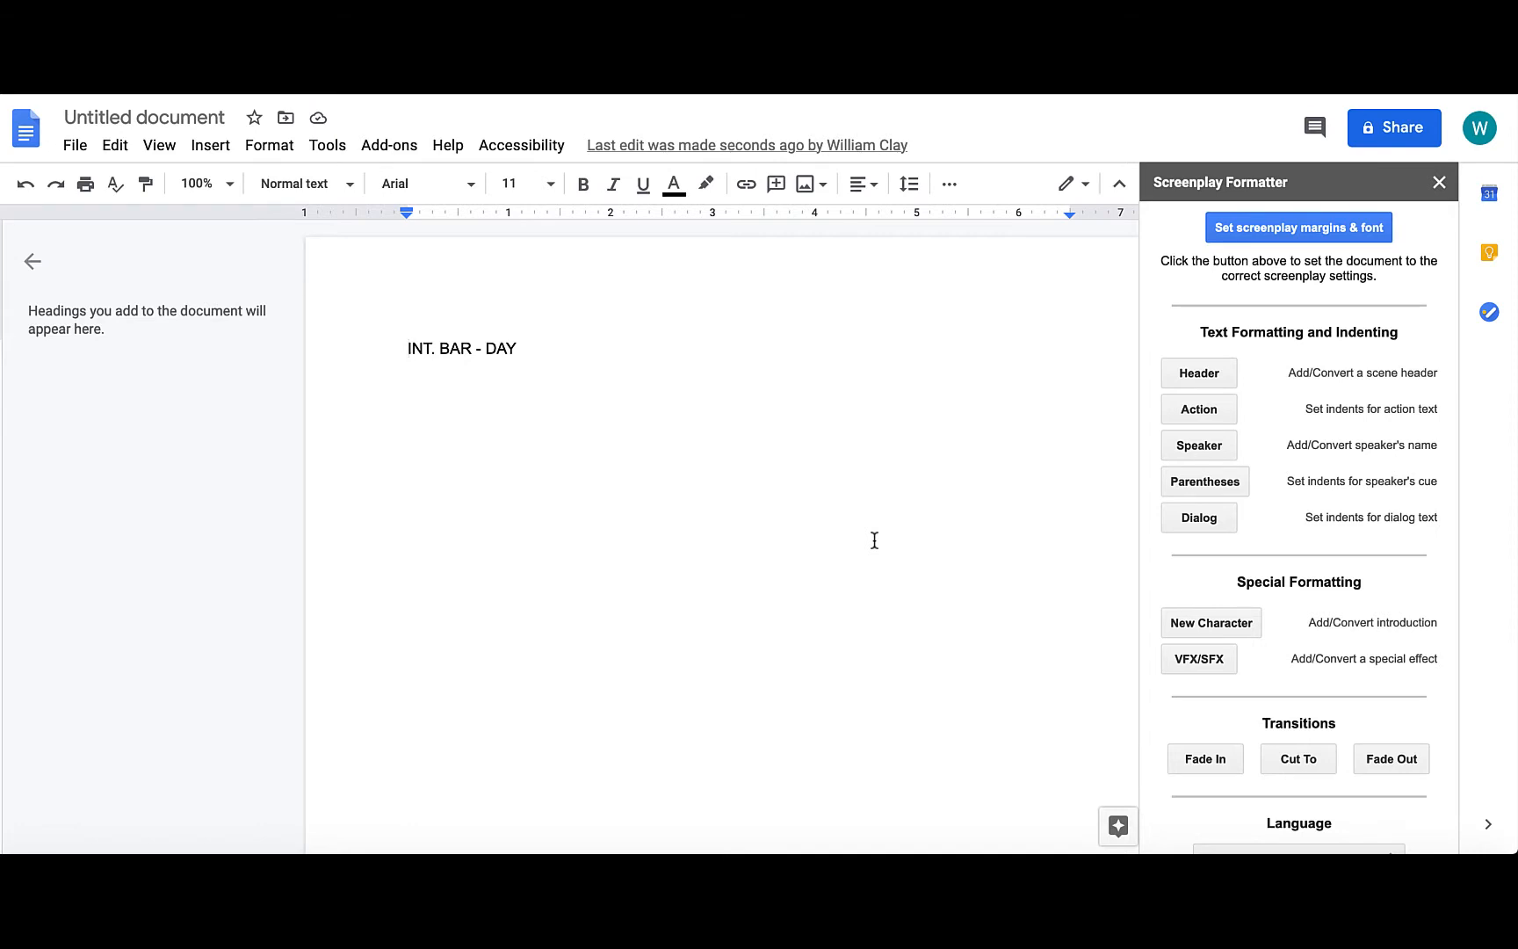
- Write the action line "Three drunks sneeze on each other." below the scene header, leaving a blank line between them
{"action": "left_click", "coordinate": [542, 350]}
{"action": "key", "text": "Return"}
{"action": "key", "text": "Return"}
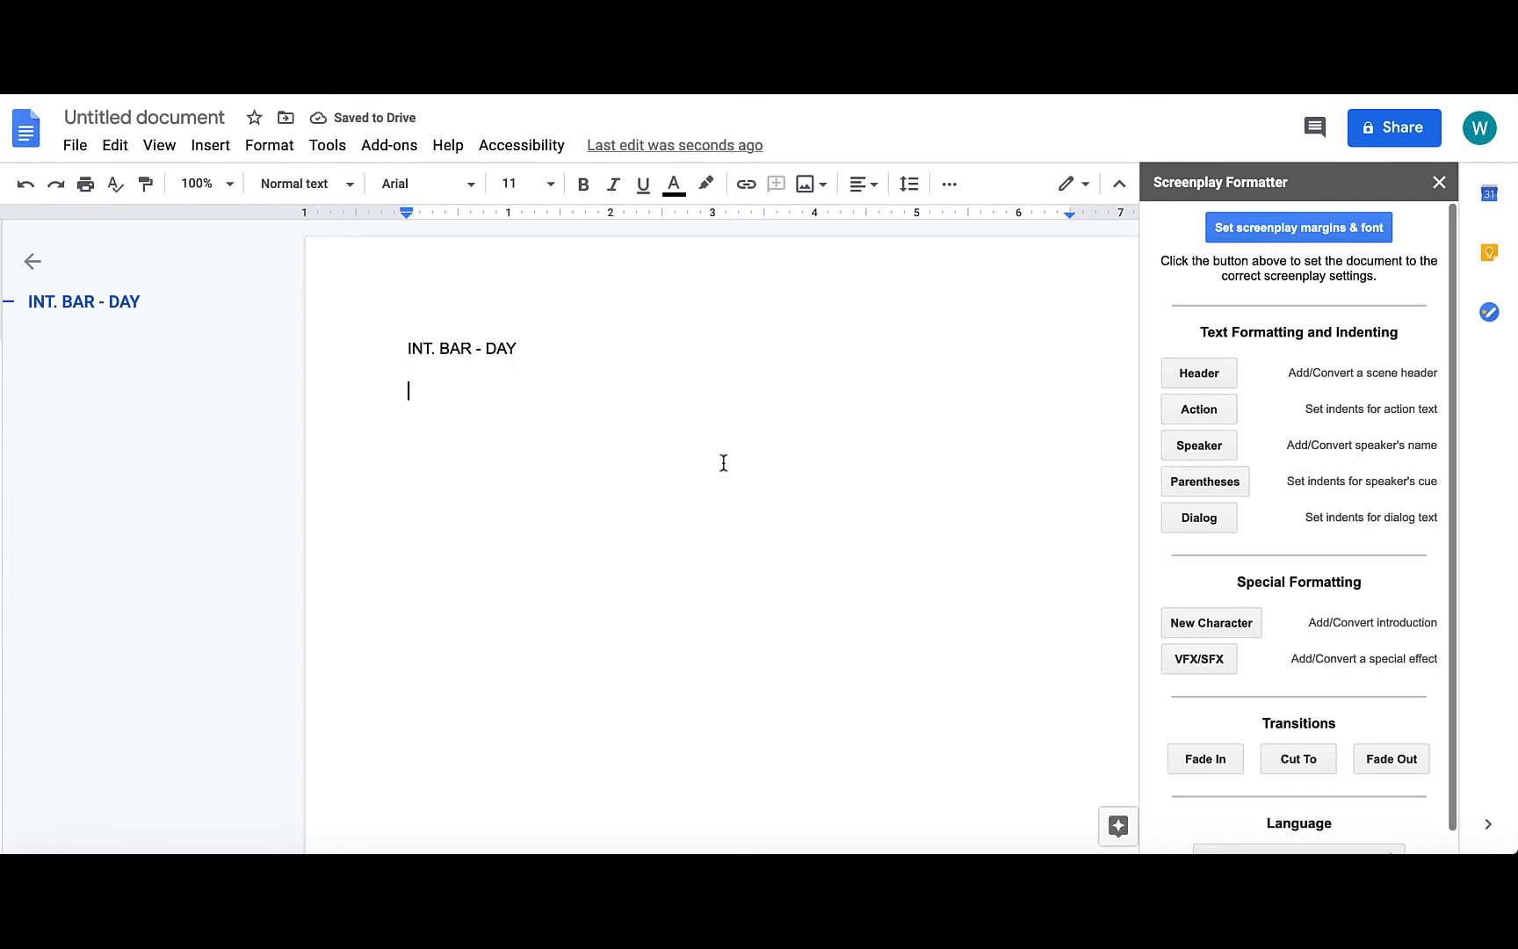
{"action": "type", "text": "Three"}
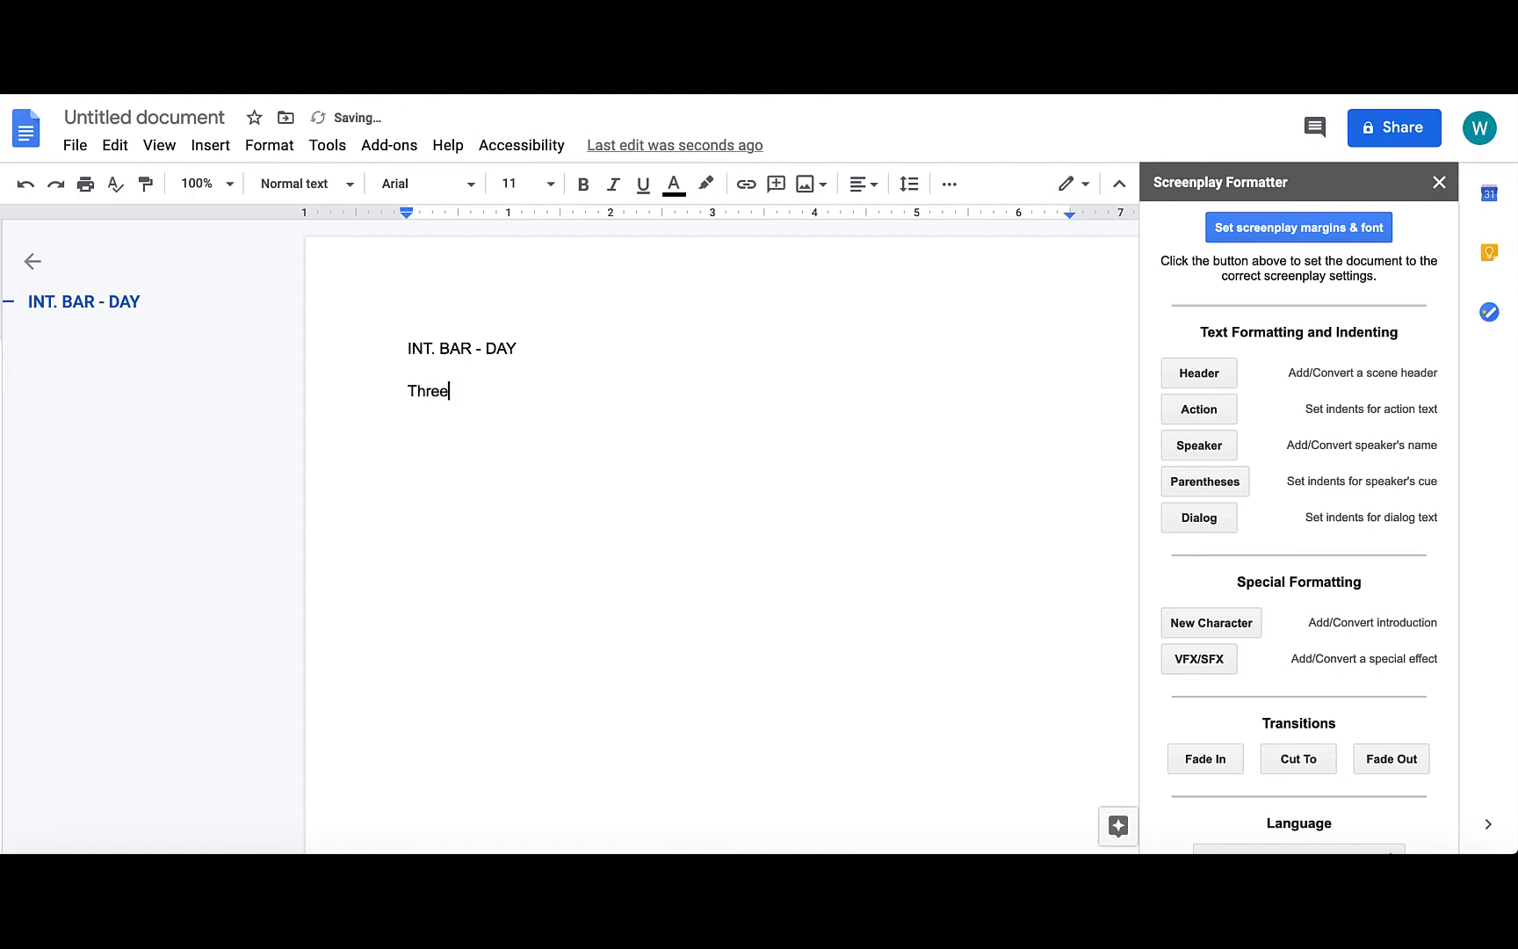
{"action": "type", "text": " drunks sneeze on "}
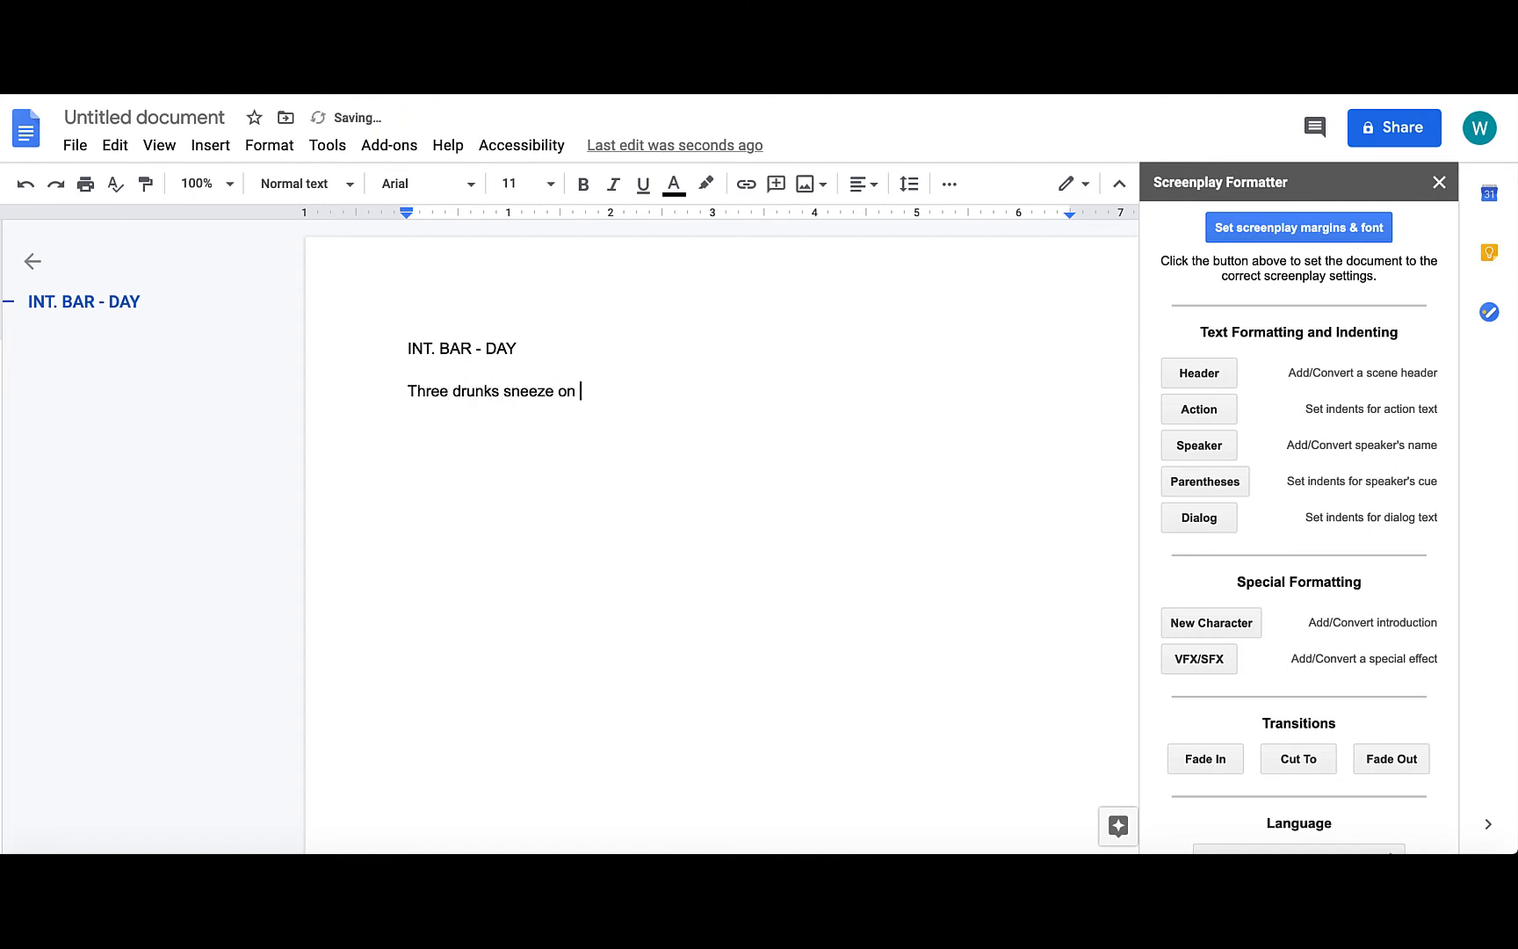
{"action": "type", "text": "each other."}
- Add the speaker "drunk bob" below the action line
{"action": "key", "text": "Return"}
{"action": "left_click", "coordinate": [1202, 448]}
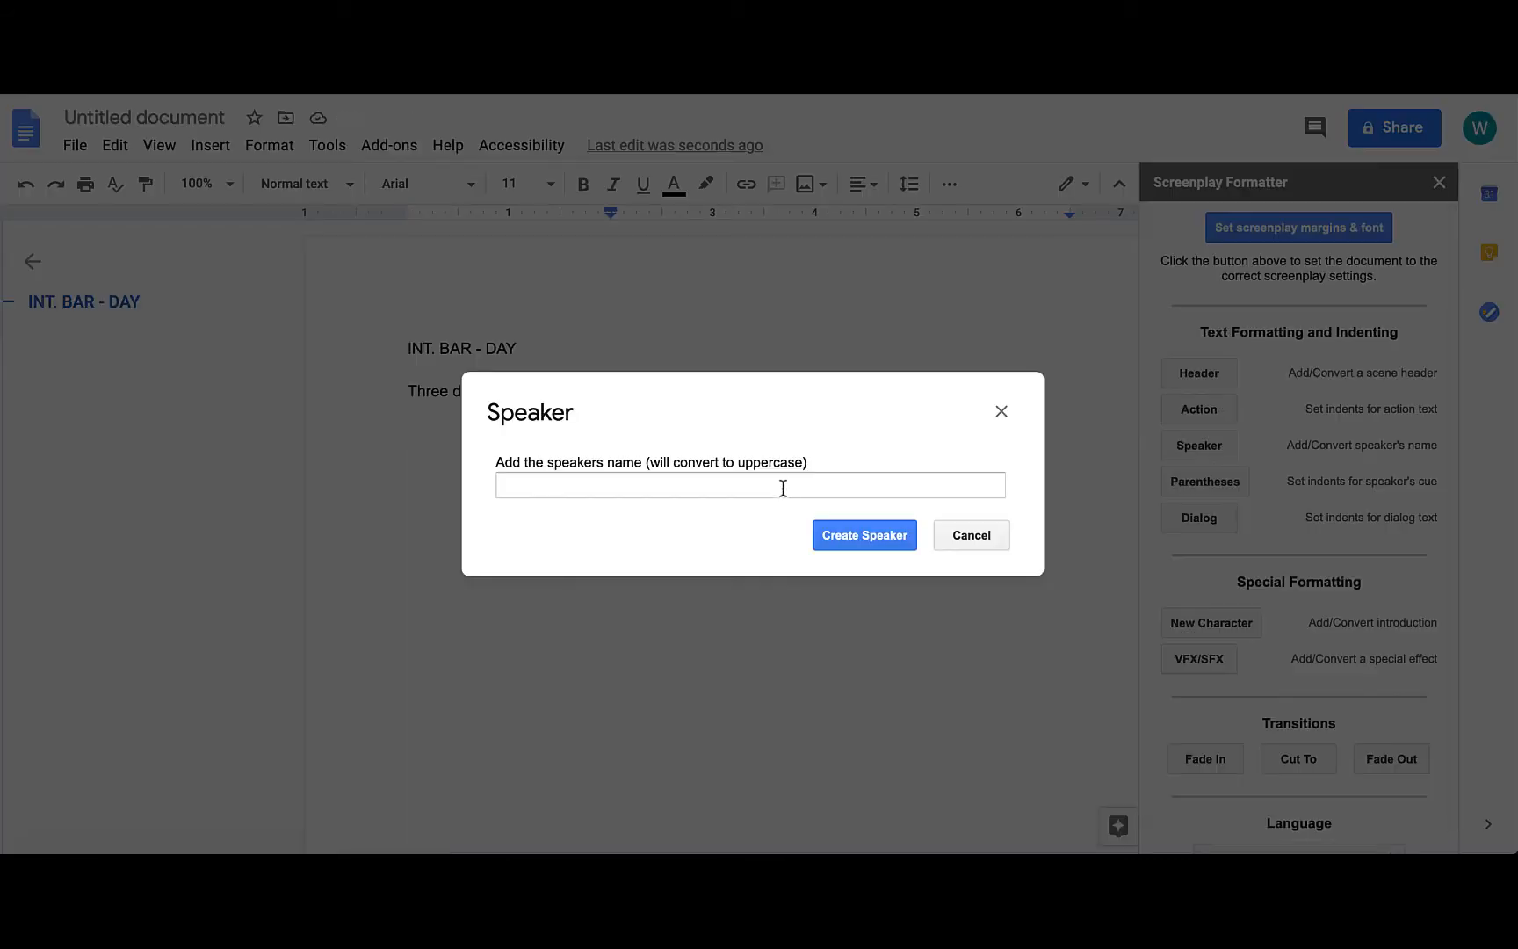
{"action": "left_click", "coordinate": [782, 484]}
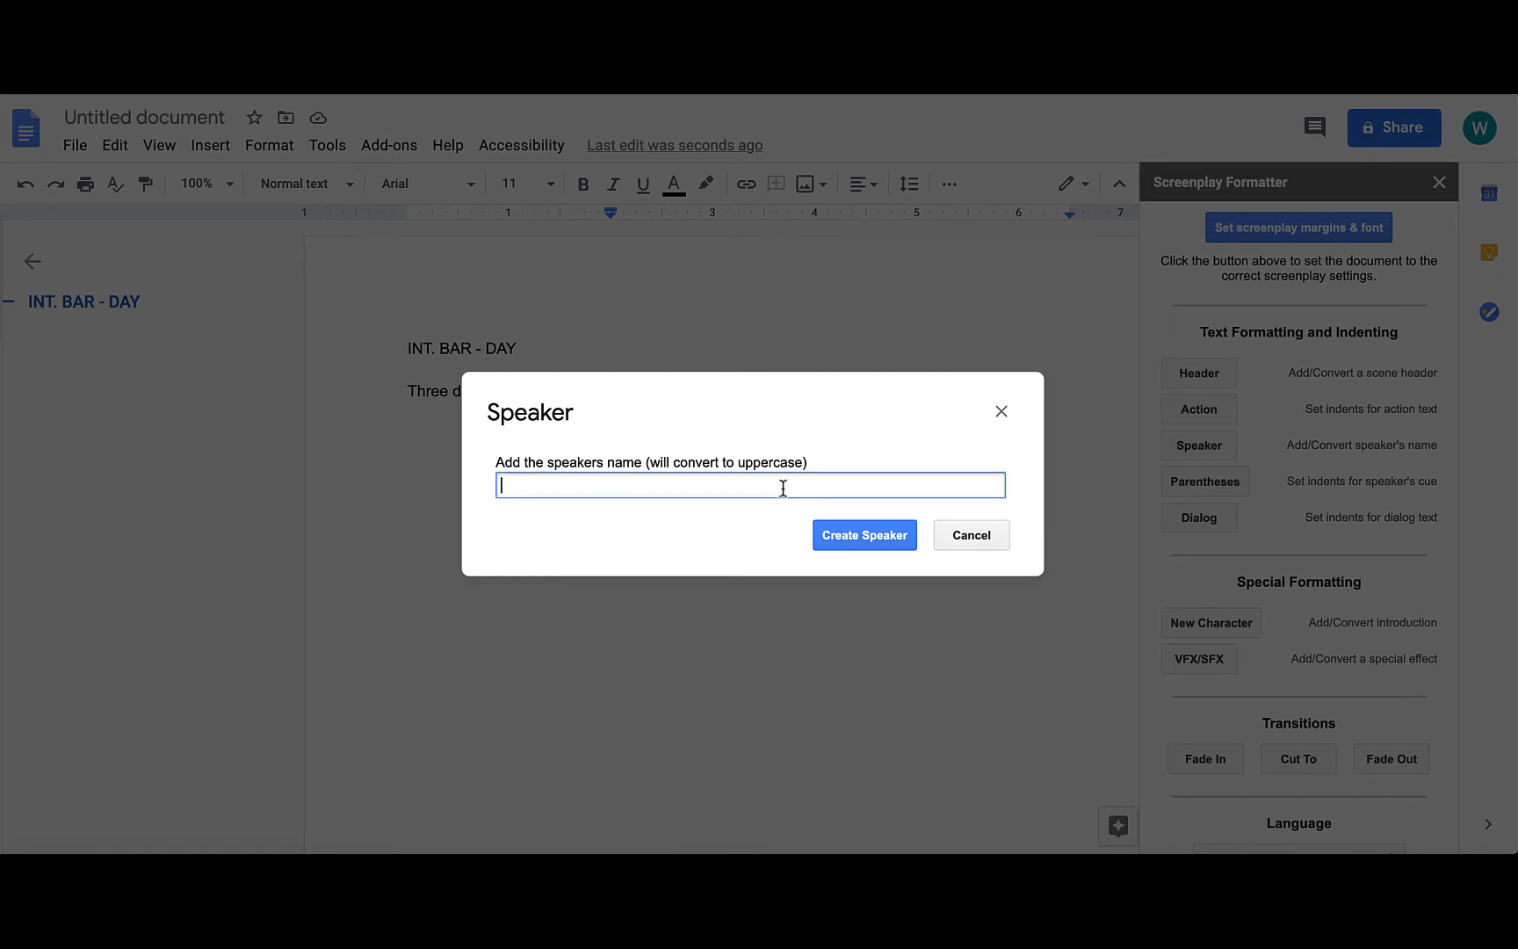
{"action": "type", "text": "drunk bob"}
{"action": "left_click", "coordinate": [867, 535]}
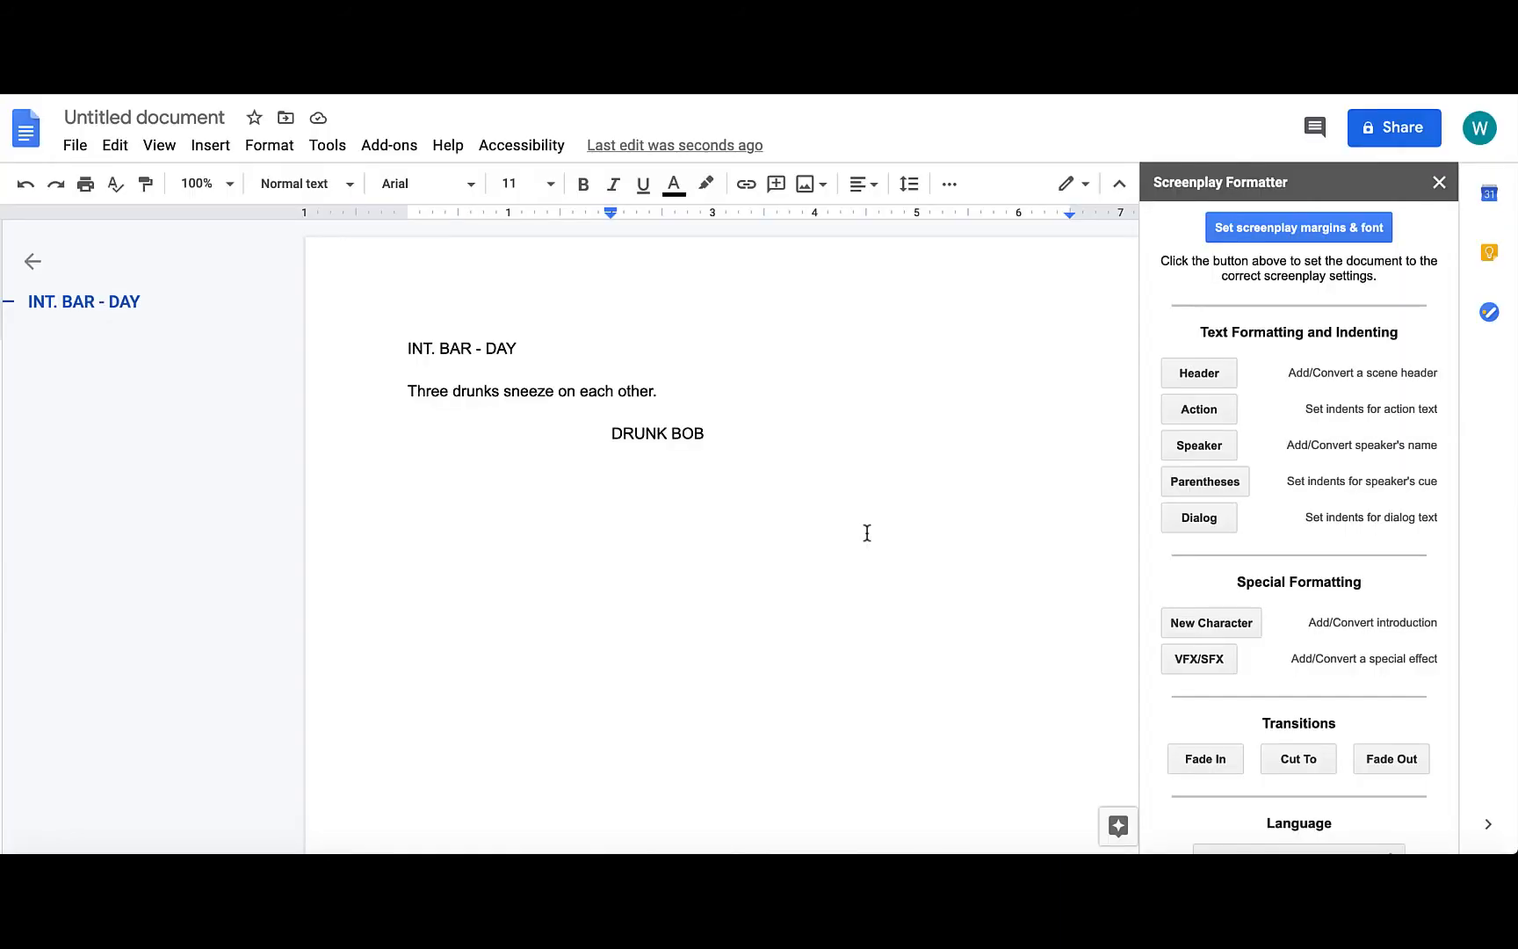
- Write "You sneezed on me, man!" as dialog-formatted text under the DRUNK BOB speaker name
{"action": "left_click", "coordinate": [784, 442]}
{"action": "key", "text": "Return"}
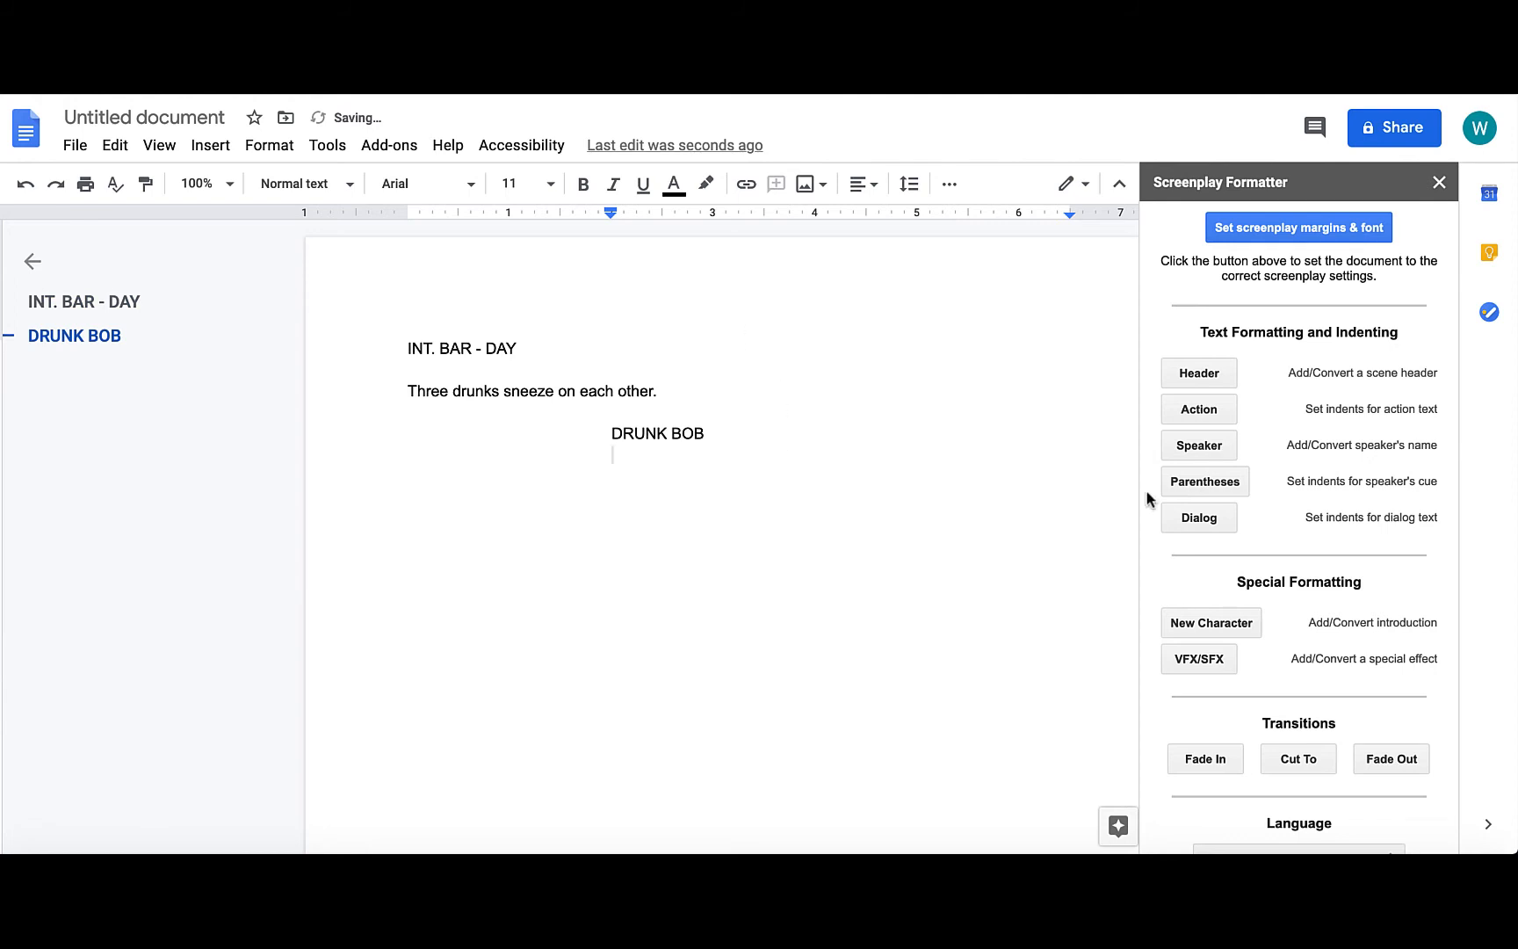
{"action": "left_click", "coordinate": [1214, 523]}
{"action": "type", "text": "You snee"}
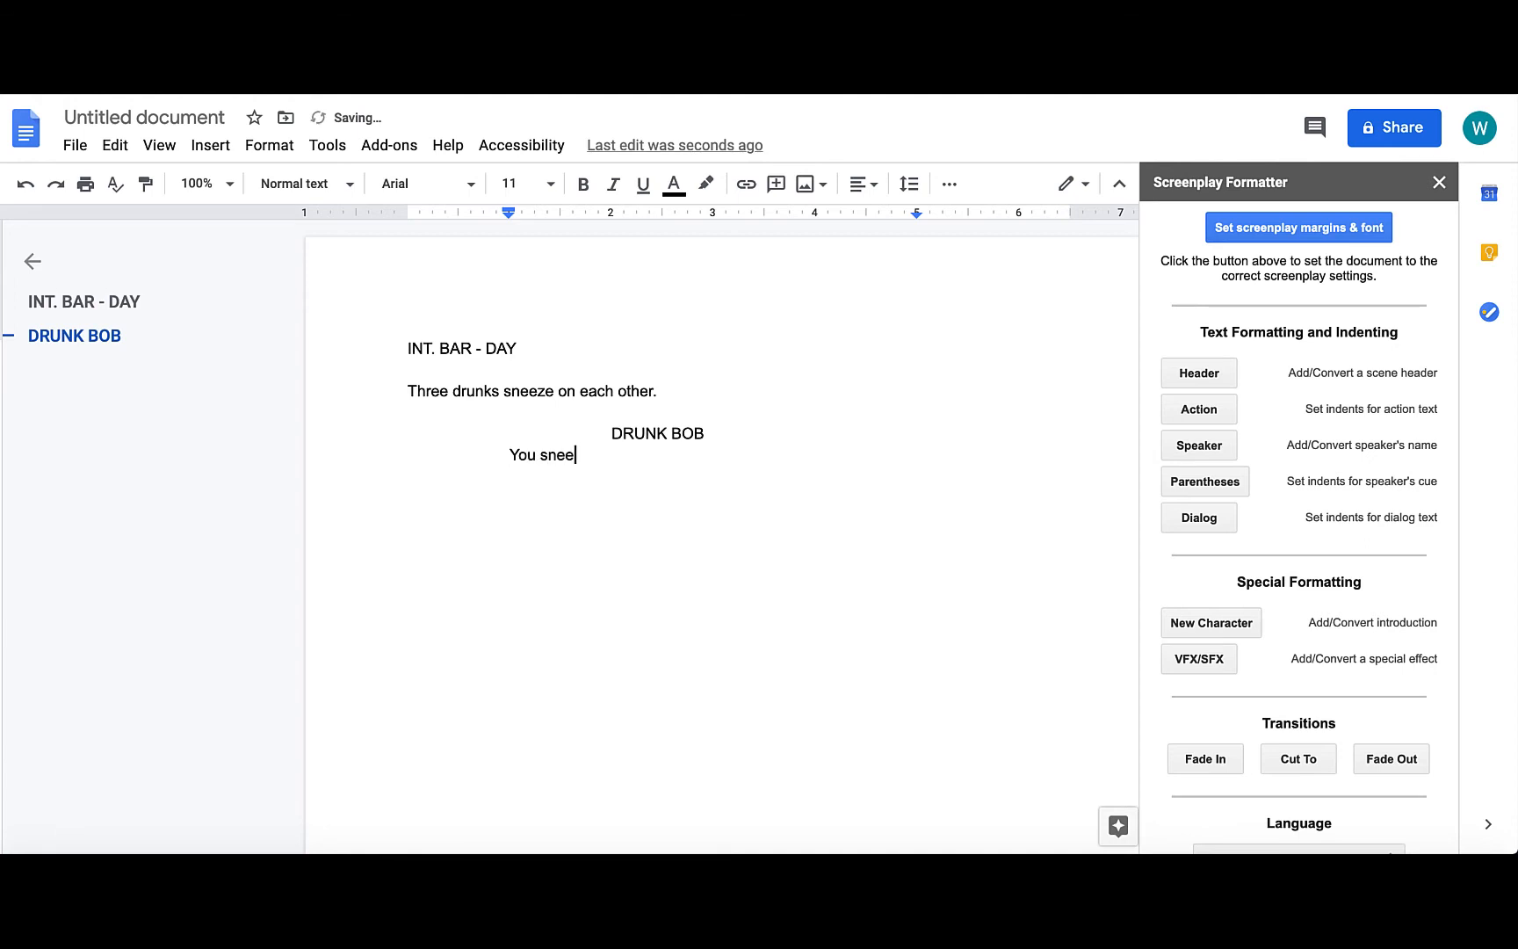
{"action": "type", "text": "zed on me, man!"}
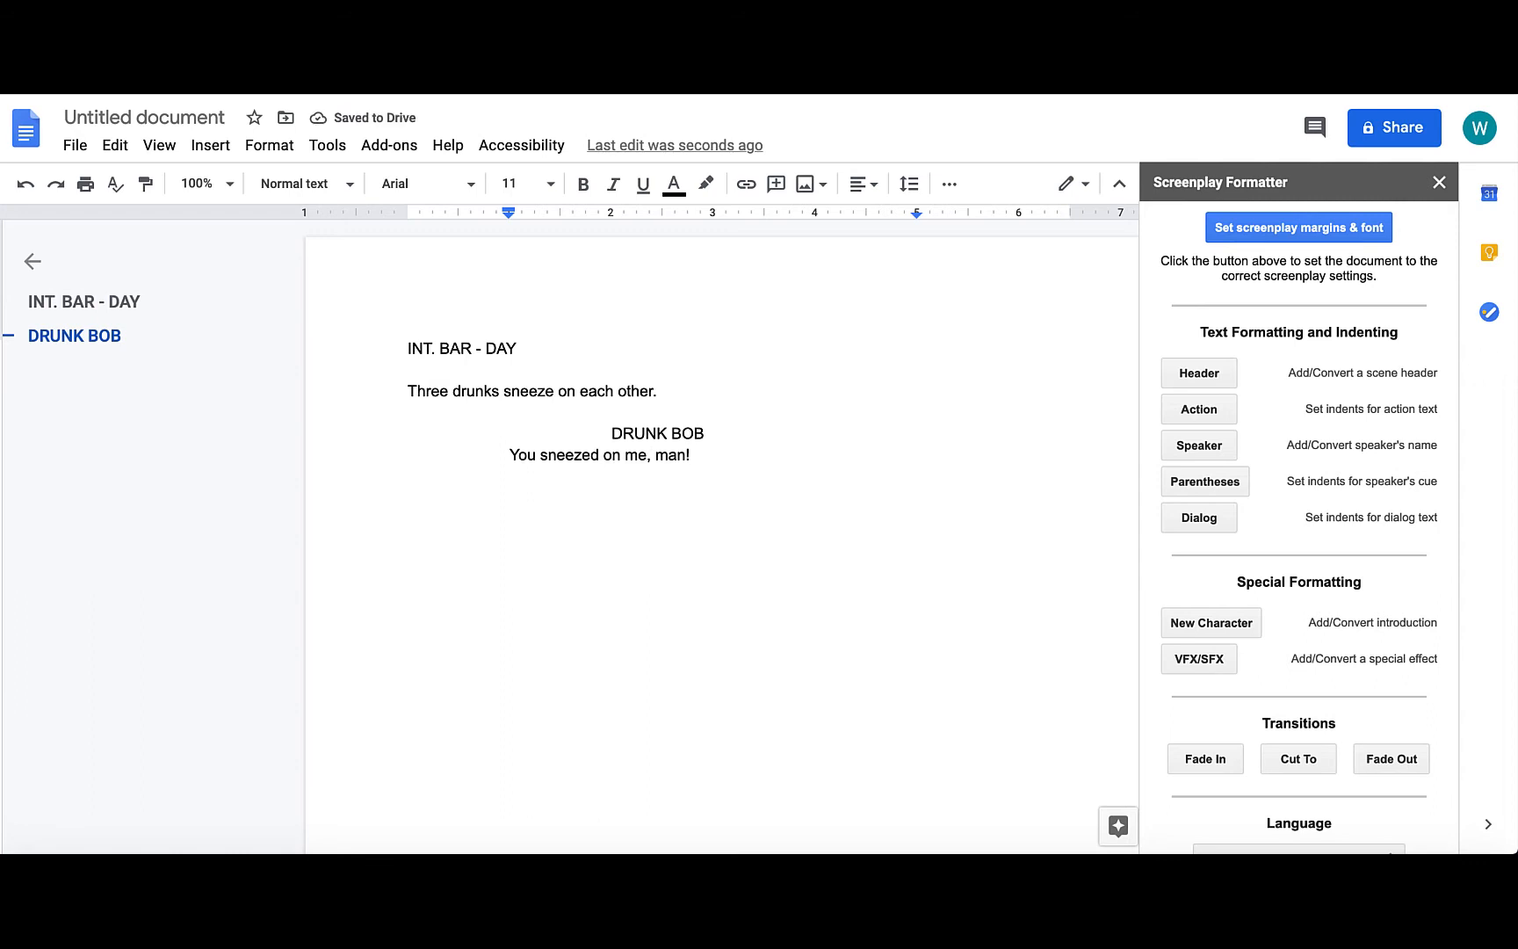
- Add the speaker "drunk dave" after Drunk Bob's dialog, separated by a blank line
{"action": "key", "text": "Return"}
{"action": "key", "text": "Return"}
{"action": "left_click", "coordinate": [1210, 446]}
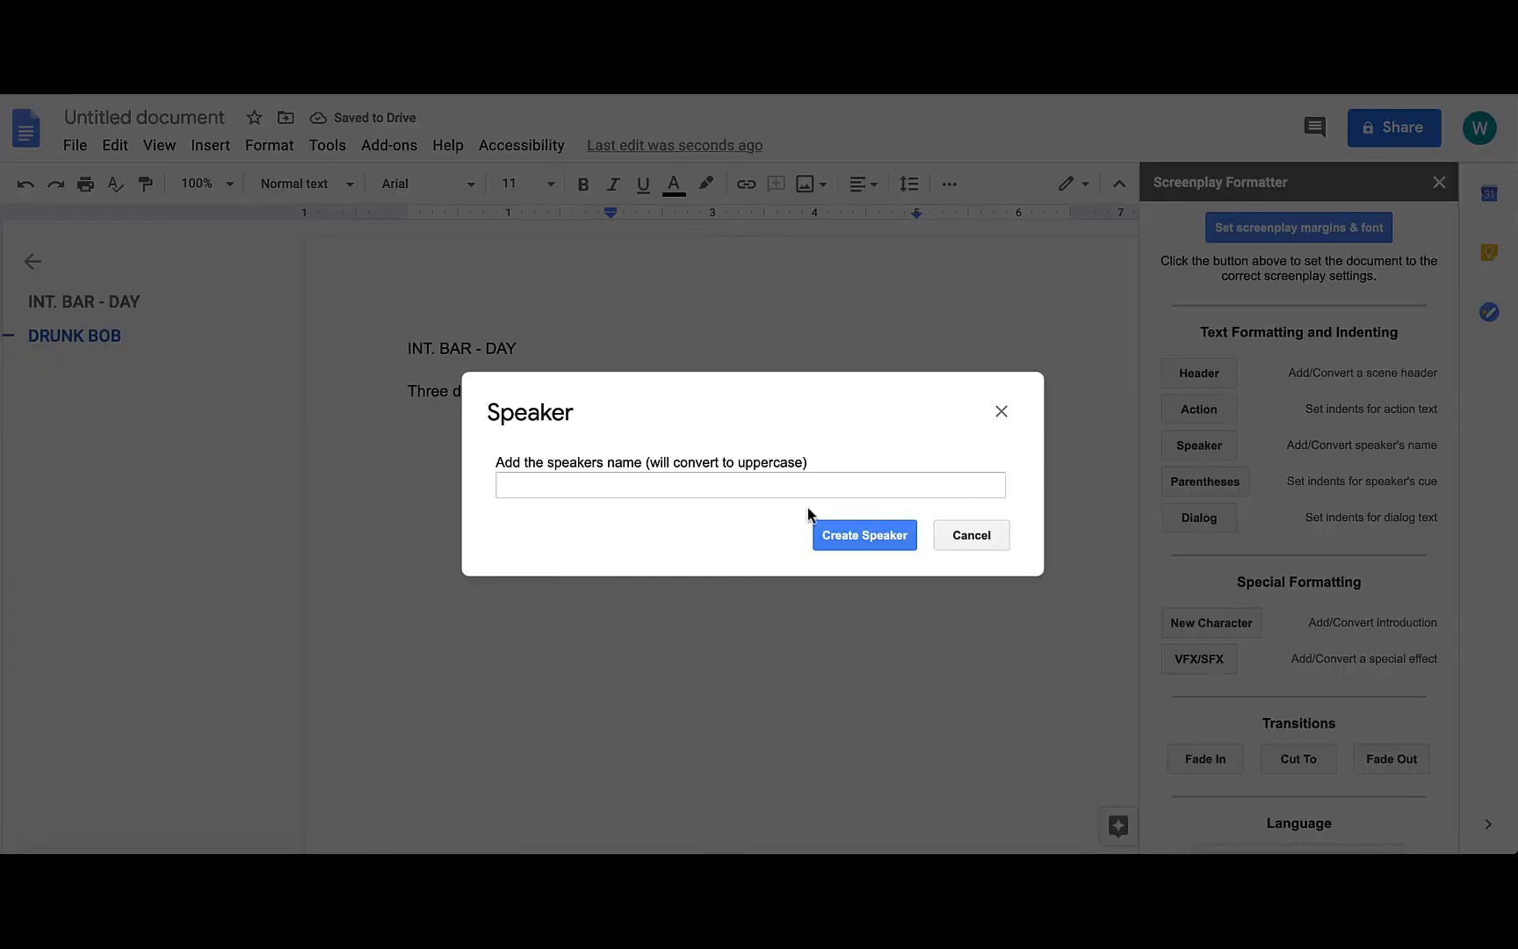
{"action": "left_click", "coordinate": [761, 483]}
{"action": "type", "text": "drunk dave"}
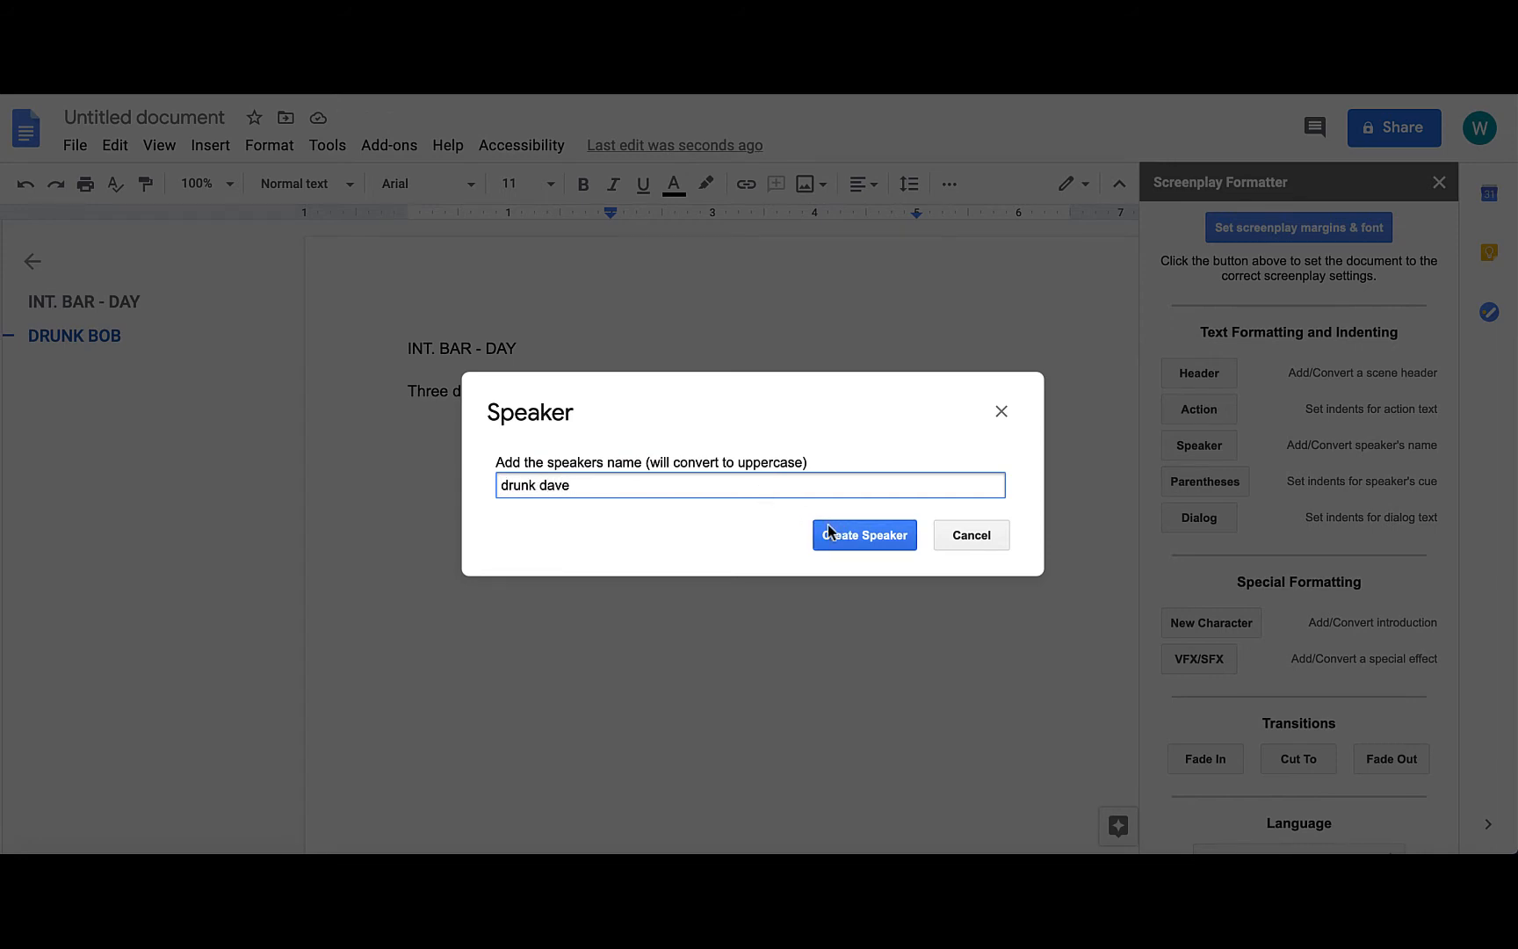
{"action": "left_click", "coordinate": [871, 540]}
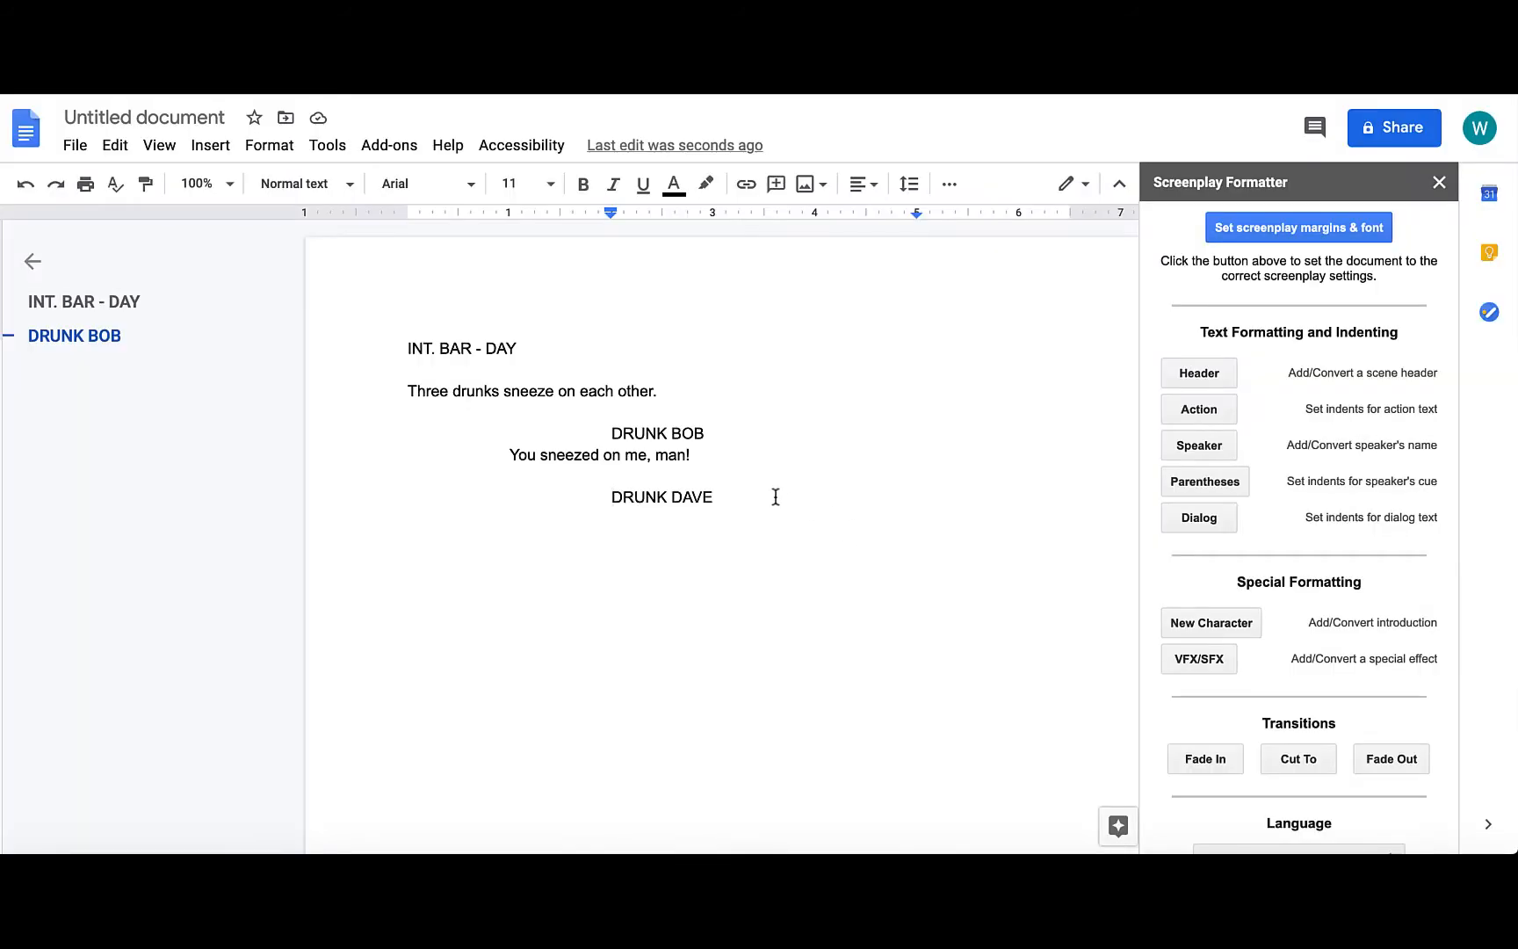
- Write "So what, I ain't got the Covid." as dialog-formatted text under the DRUNK DAVE speaker name
{"action": "left_click", "coordinate": [775, 497]}
{"action": "key", "text": "Return"}
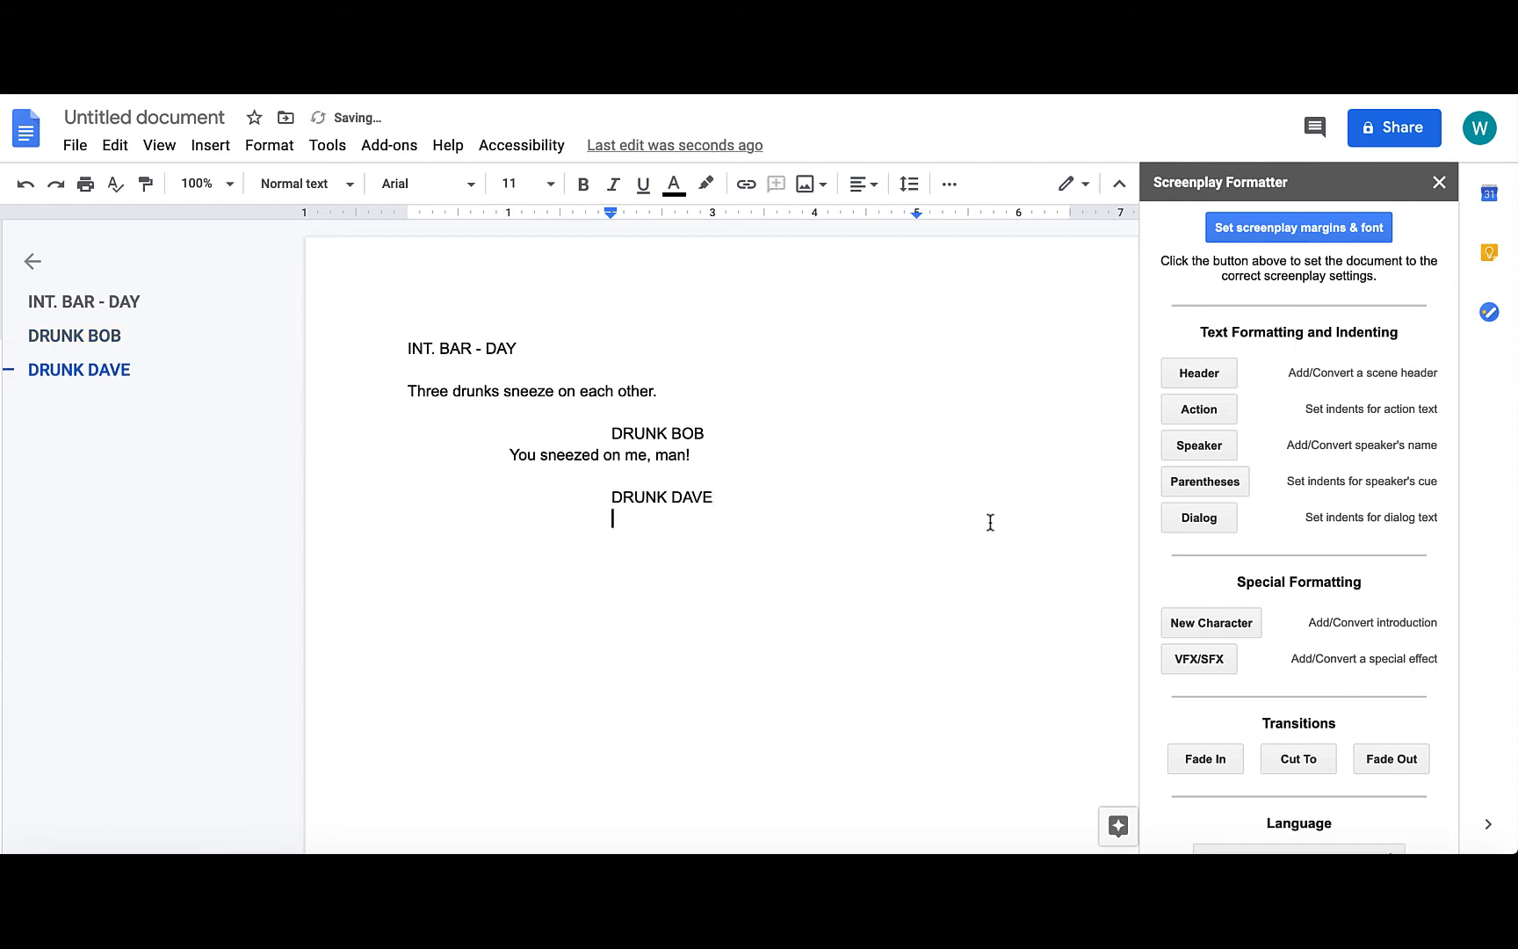
{"action": "left_click", "coordinate": [1194, 522]}
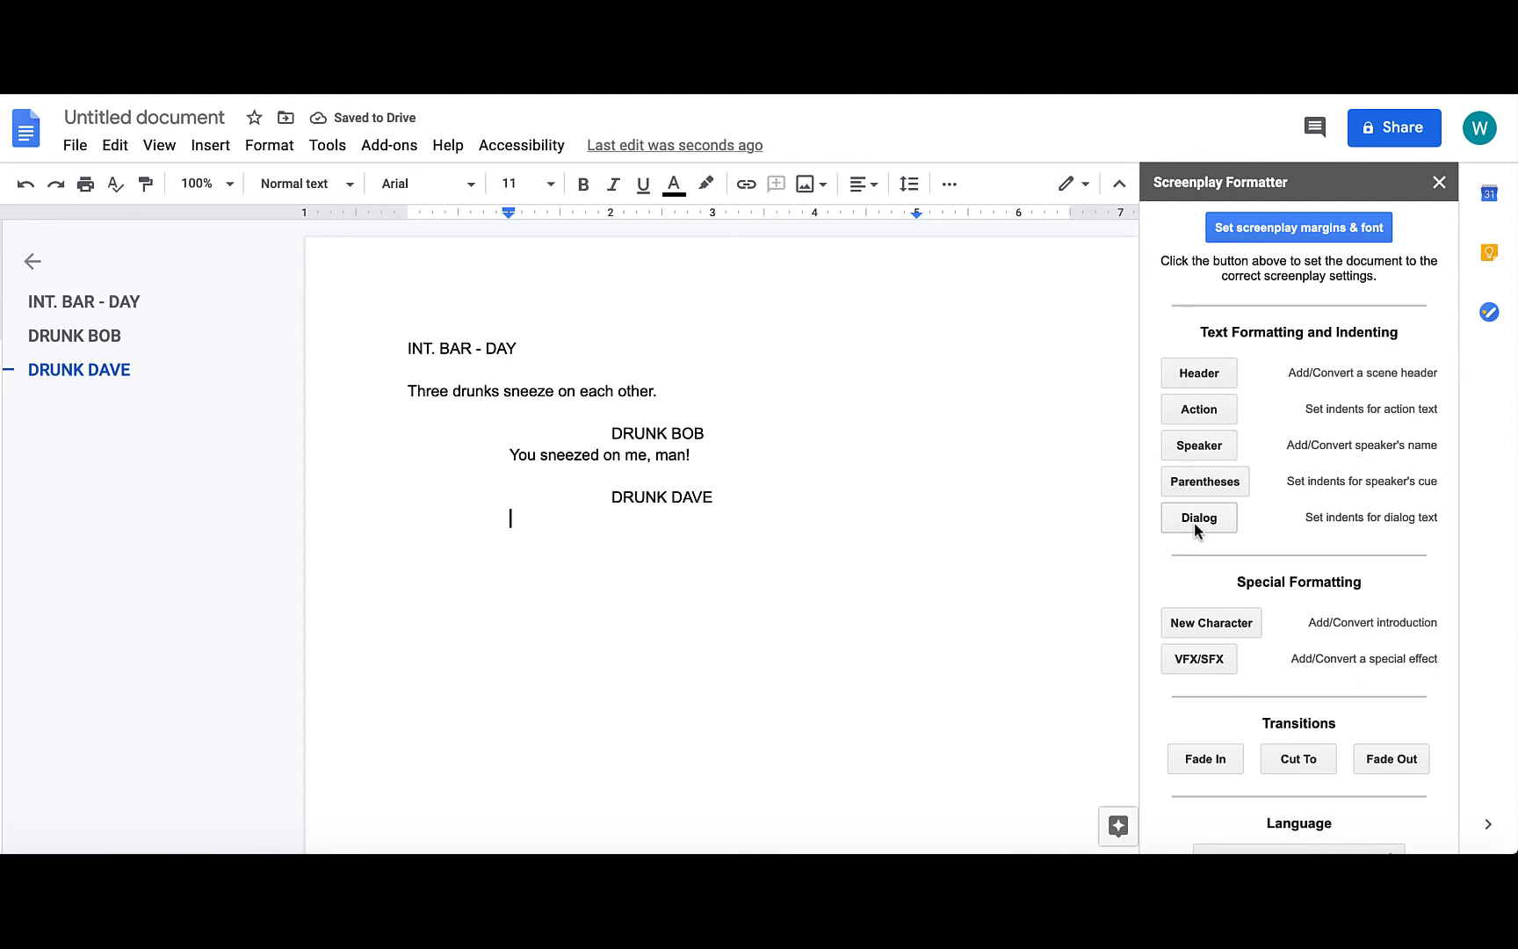
{"action": "type", "text": "So Wh"}
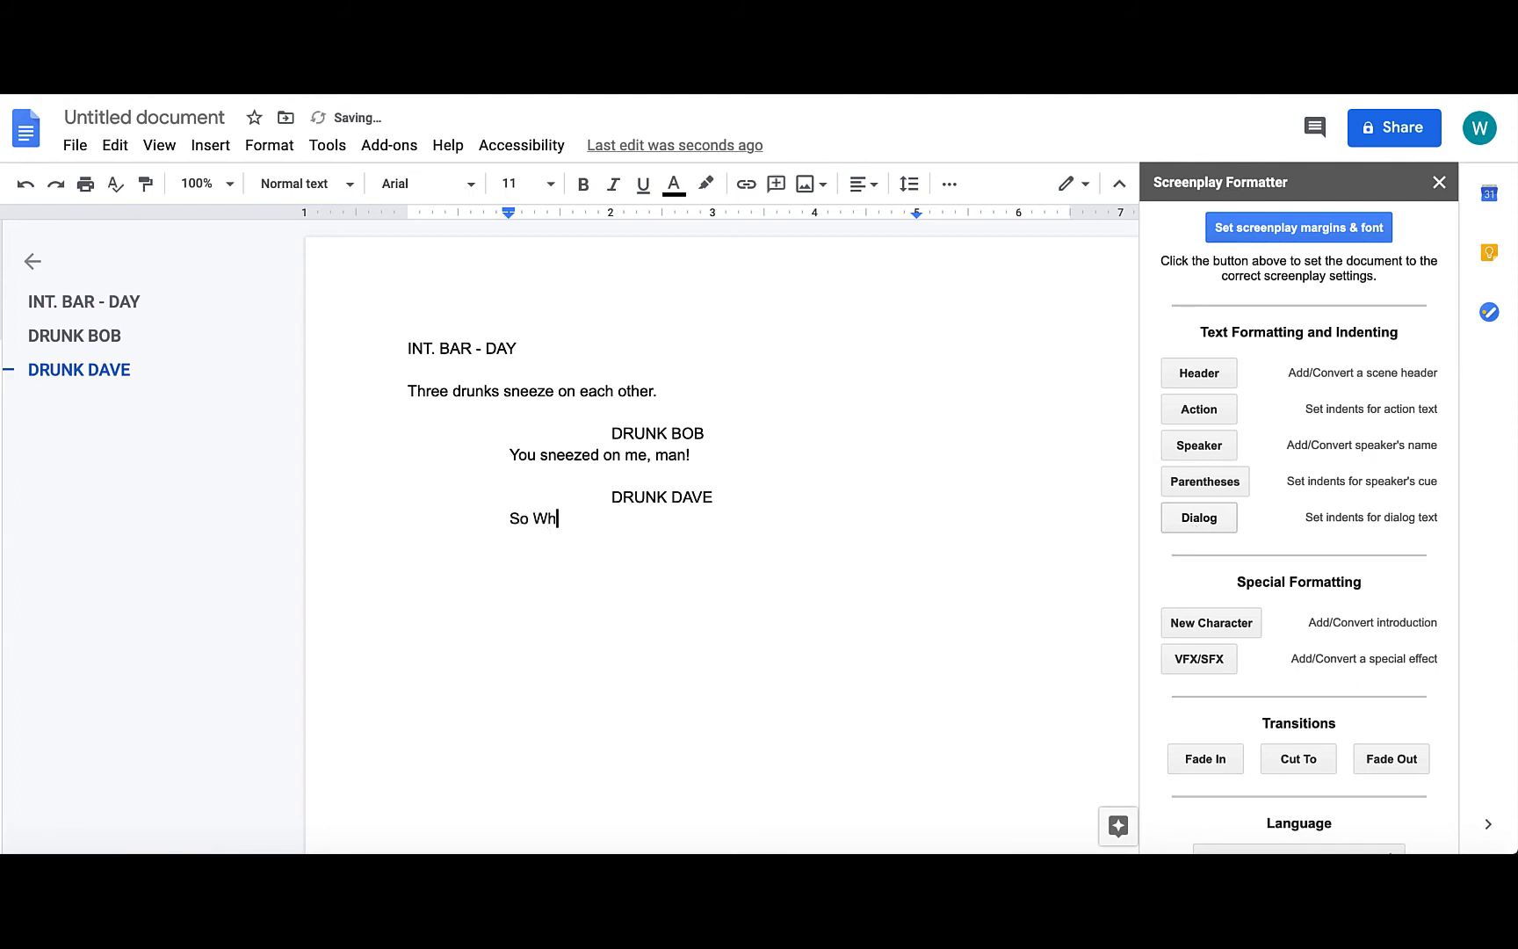
{"action": "key", "text": "BackSpace"}
{"action": "key", "text": "BackSpace"}
{"action": "type", "text": "what, I ai'"}
{"action": "key", "text": "BackSpace"}
{"action": "type", "text": "n't got the C"}
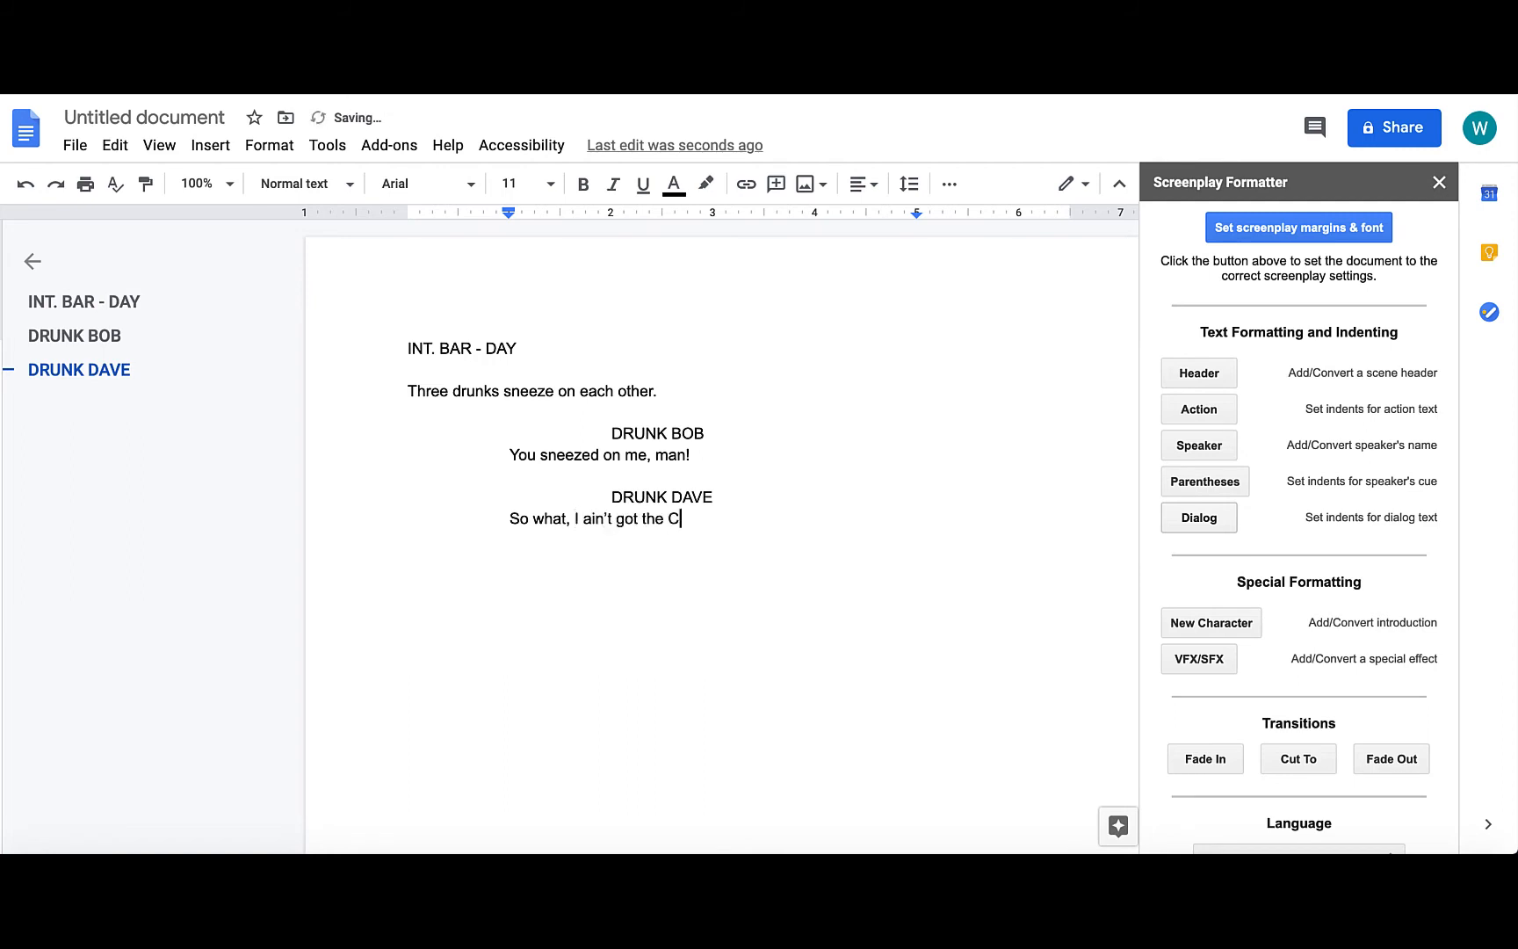
{"action": "type", "text": "ovid."}
- Add the speaker "Jim" after Drunk Dave's dialog, separated by a blank line
{"action": "key", "text": "Return"}
{"action": "key", "text": "Return"}
{"action": "left_click", "coordinate": [1213, 453]}
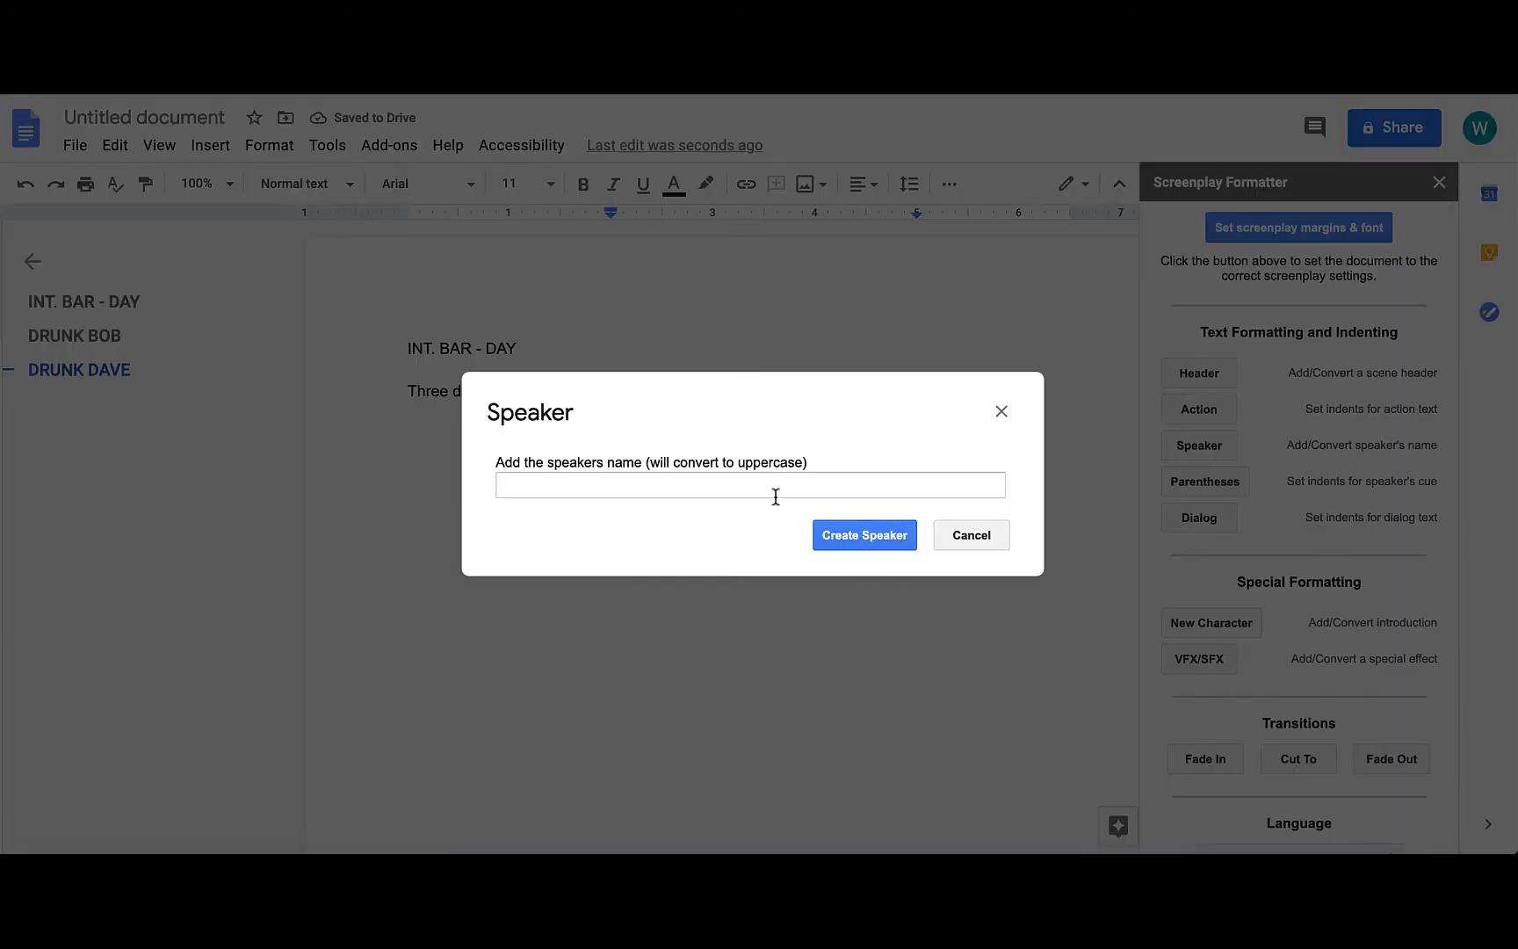
{"action": "left_click", "coordinate": [760, 486]}
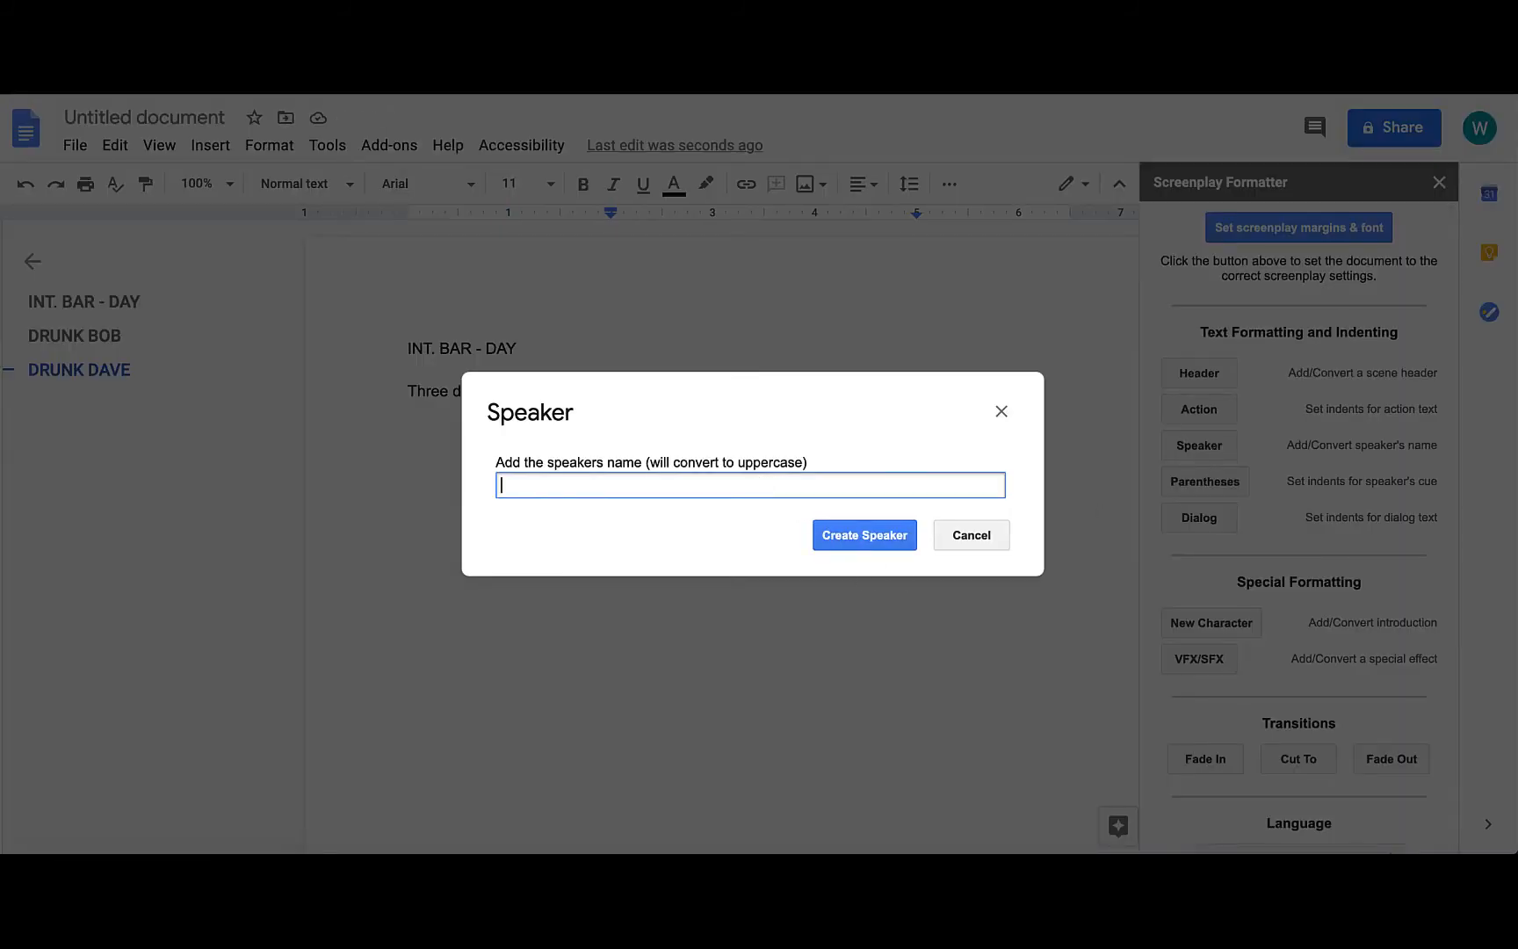
{"action": "type", "text": "Jim"}
{"action": "left_click", "coordinate": [887, 534]}
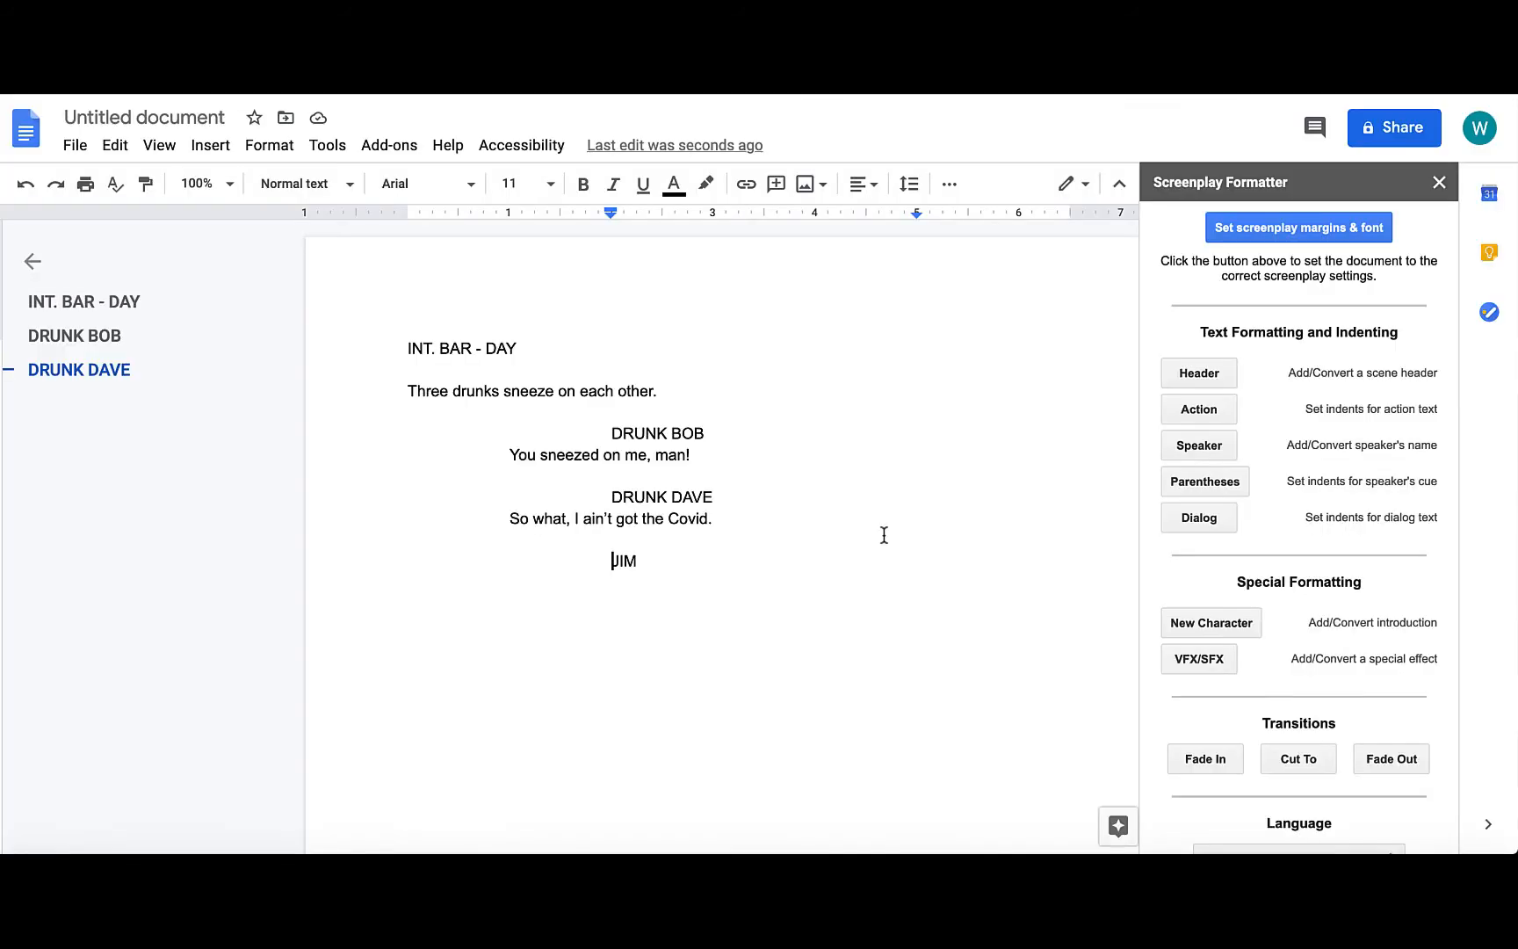
- Write Jim's dialog-formatted line "You two are drinking in a bar during the daytime, Covid 19 is the least of your worries."
{"action": "left_click", "coordinate": [718, 564]}
{"action": "key", "text": "Return"}
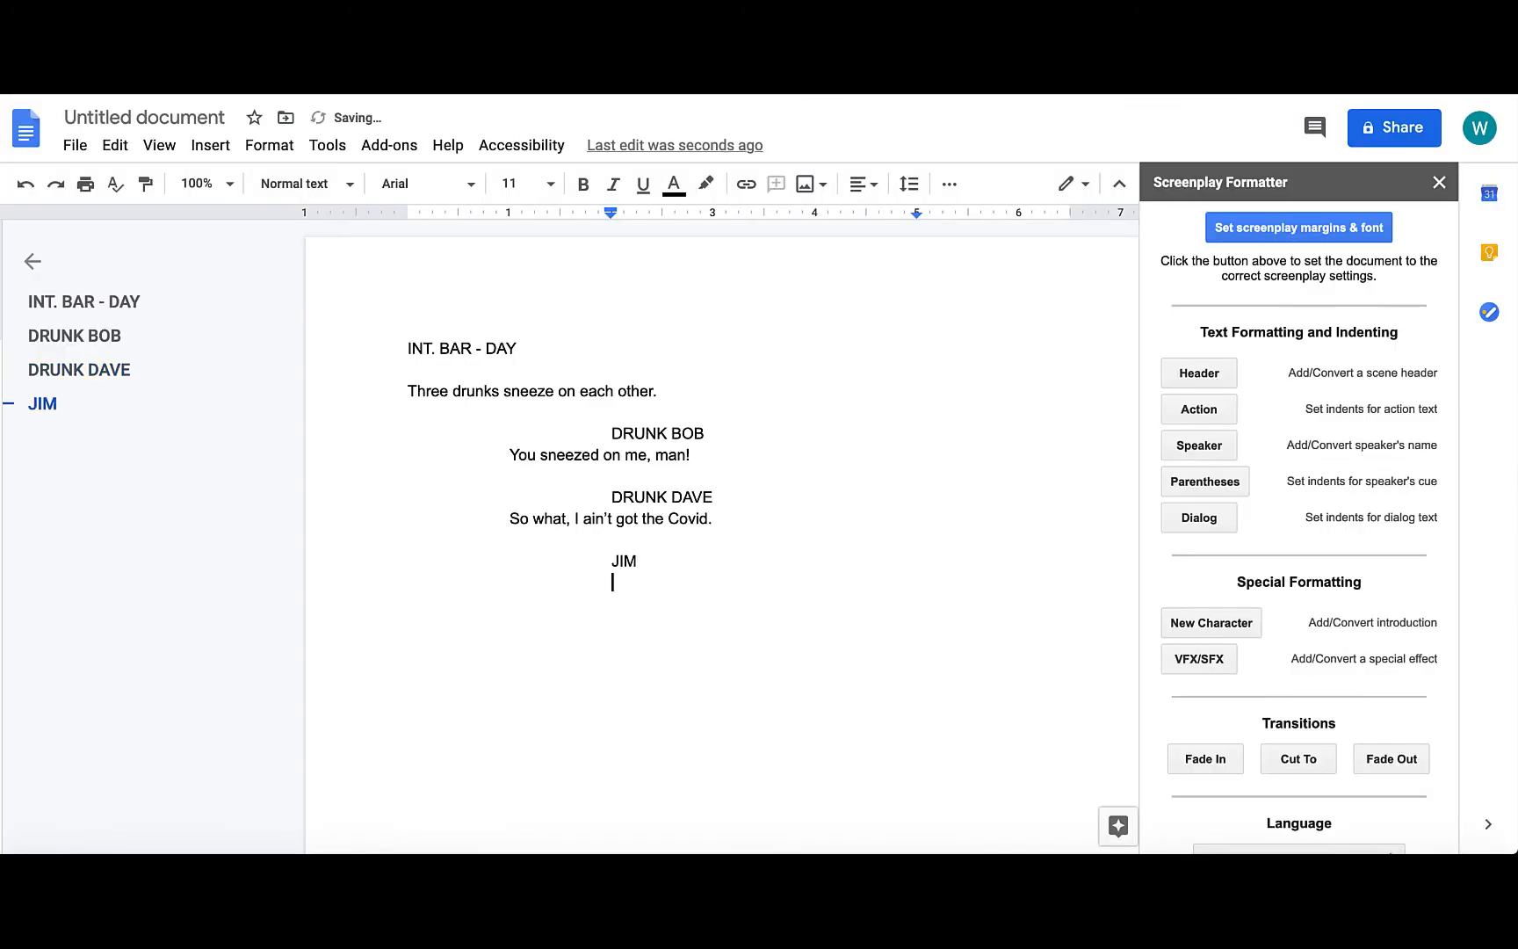
{"action": "left_click", "coordinate": [1196, 522]}
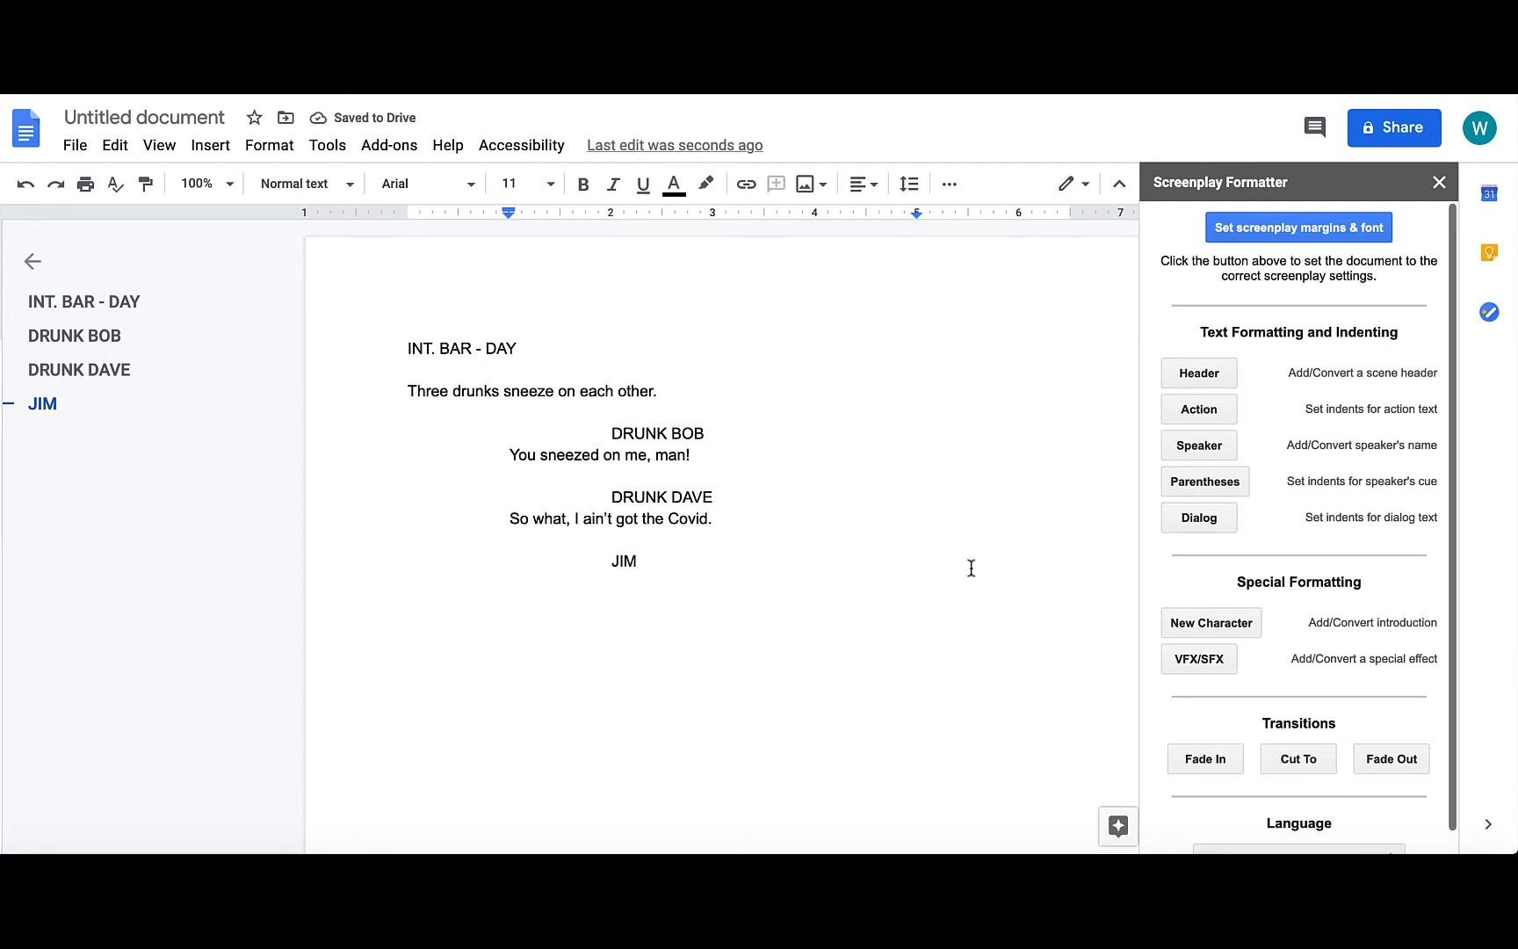
{"action": "type", "text": "You "}
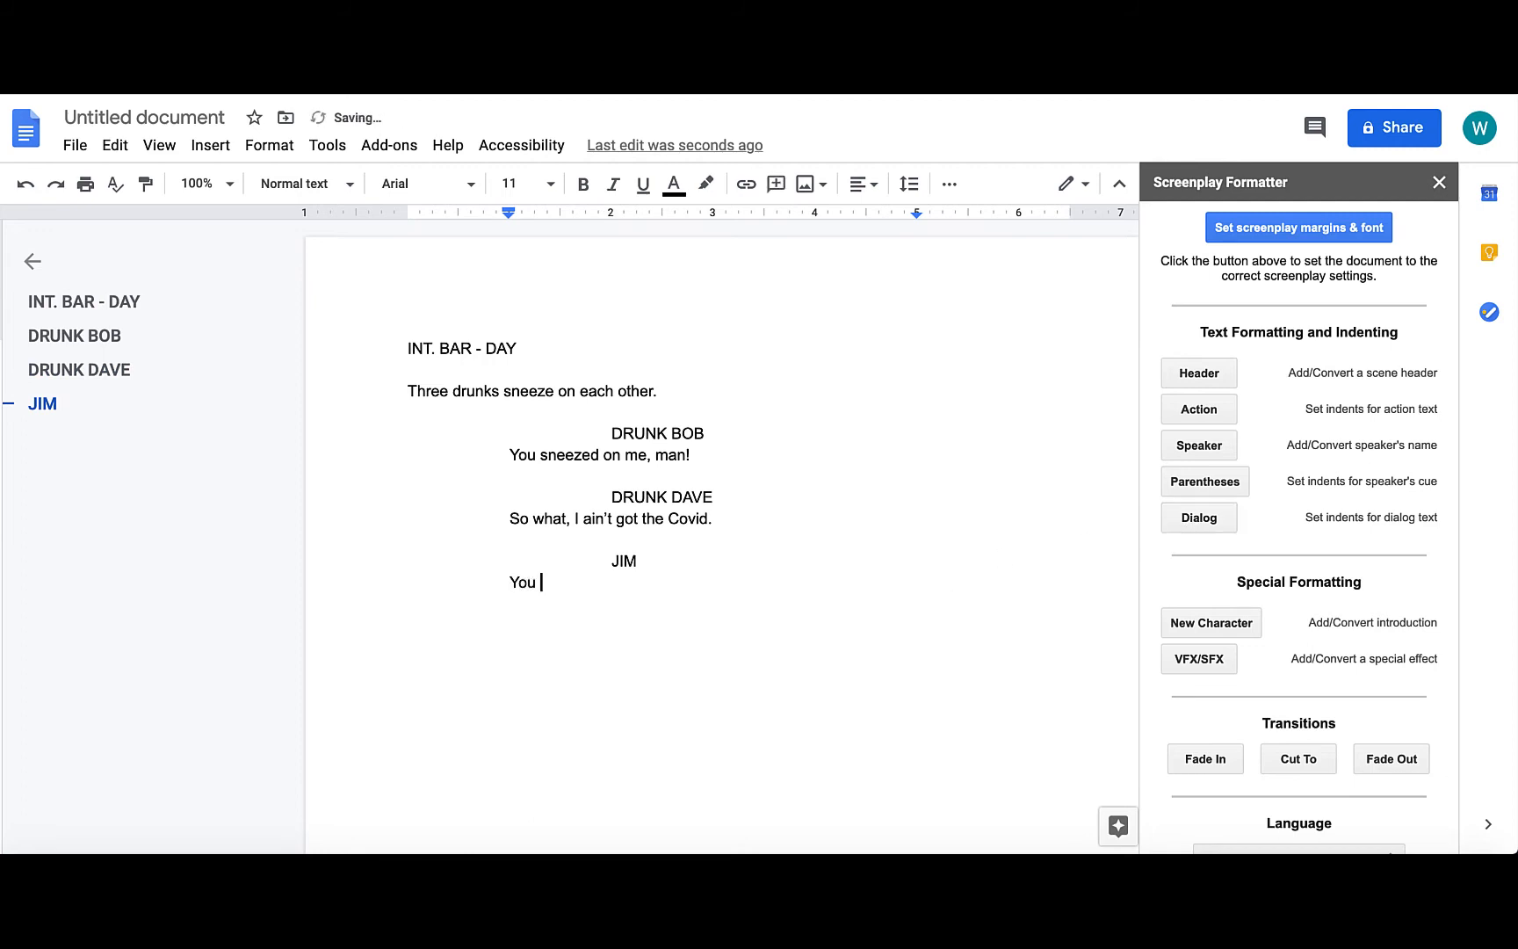
{"action": "type", "text": "two are drinking in a b"}
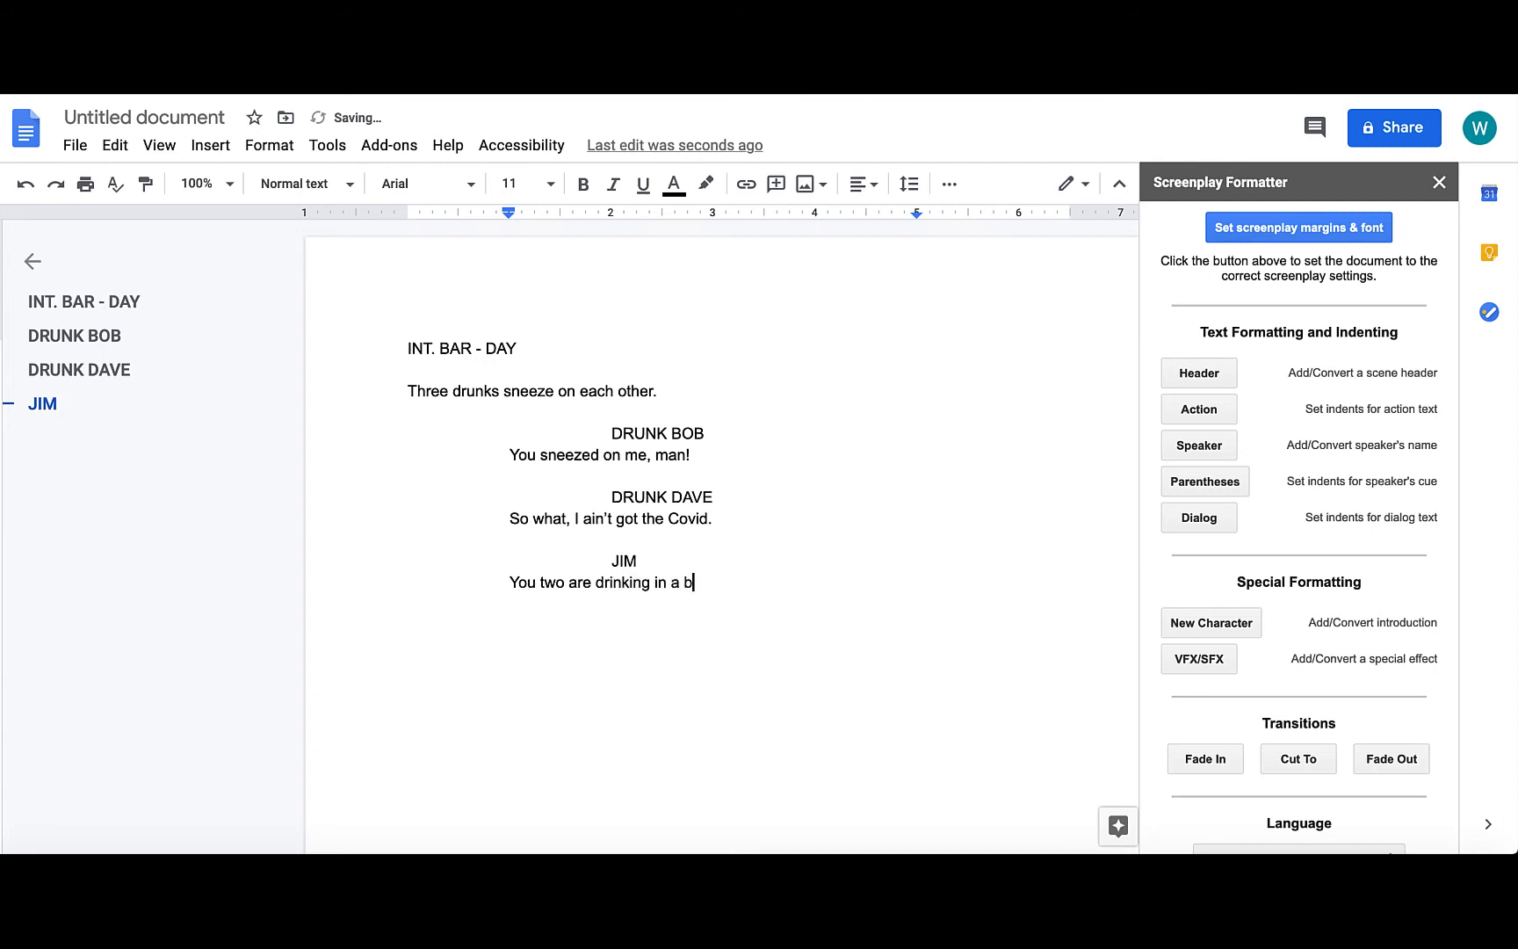
{"action": "type", "text": "ar during the daytime, "}
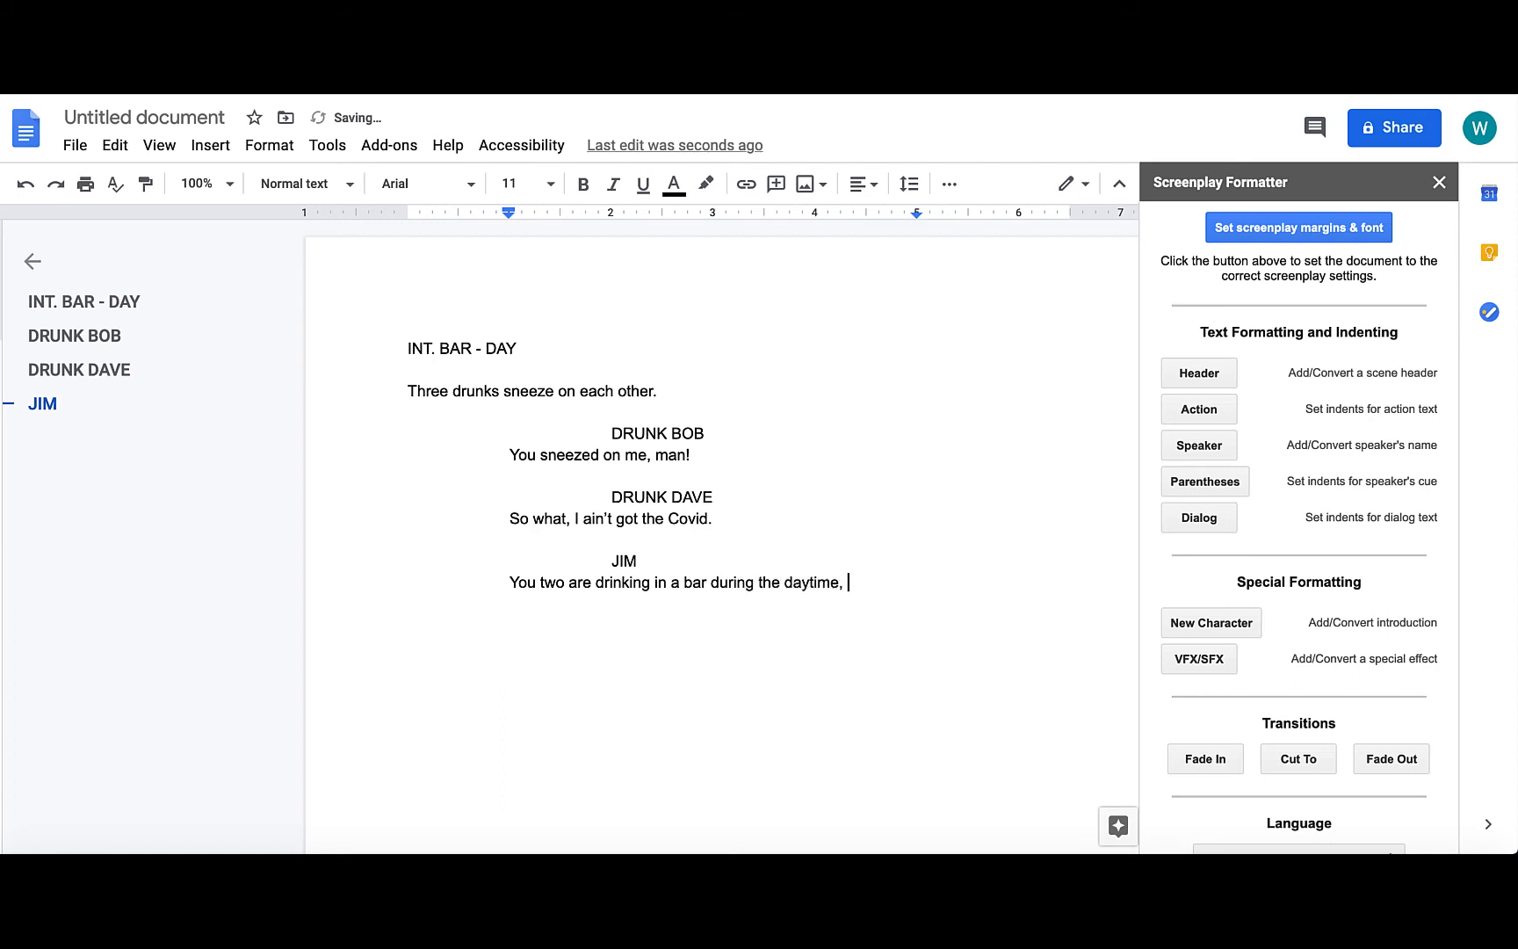
{"action": "type", "text": "Covid 19 is the least of your worries"}
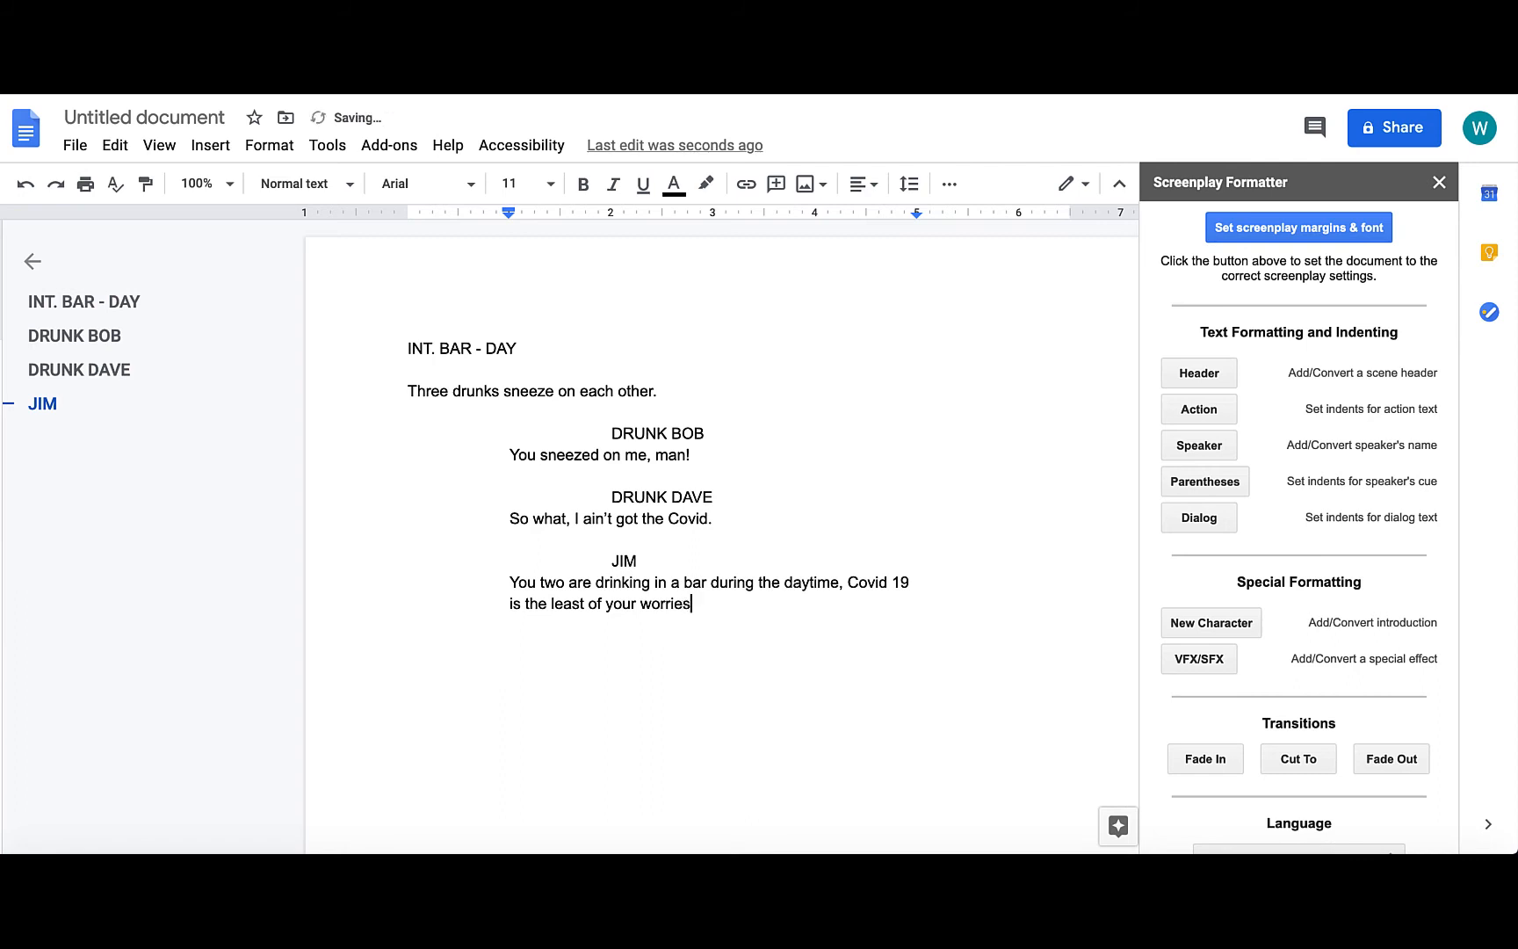
{"action": "type", "text": "."}
- Add the joint speaker "drunk bob & drunk dave" after Jim's dialog, separated by a blank line
{"action": "key", "text": "Return"}
{"action": "key", "text": "Return"}
{"action": "left_click", "coordinate": [1202, 447]}
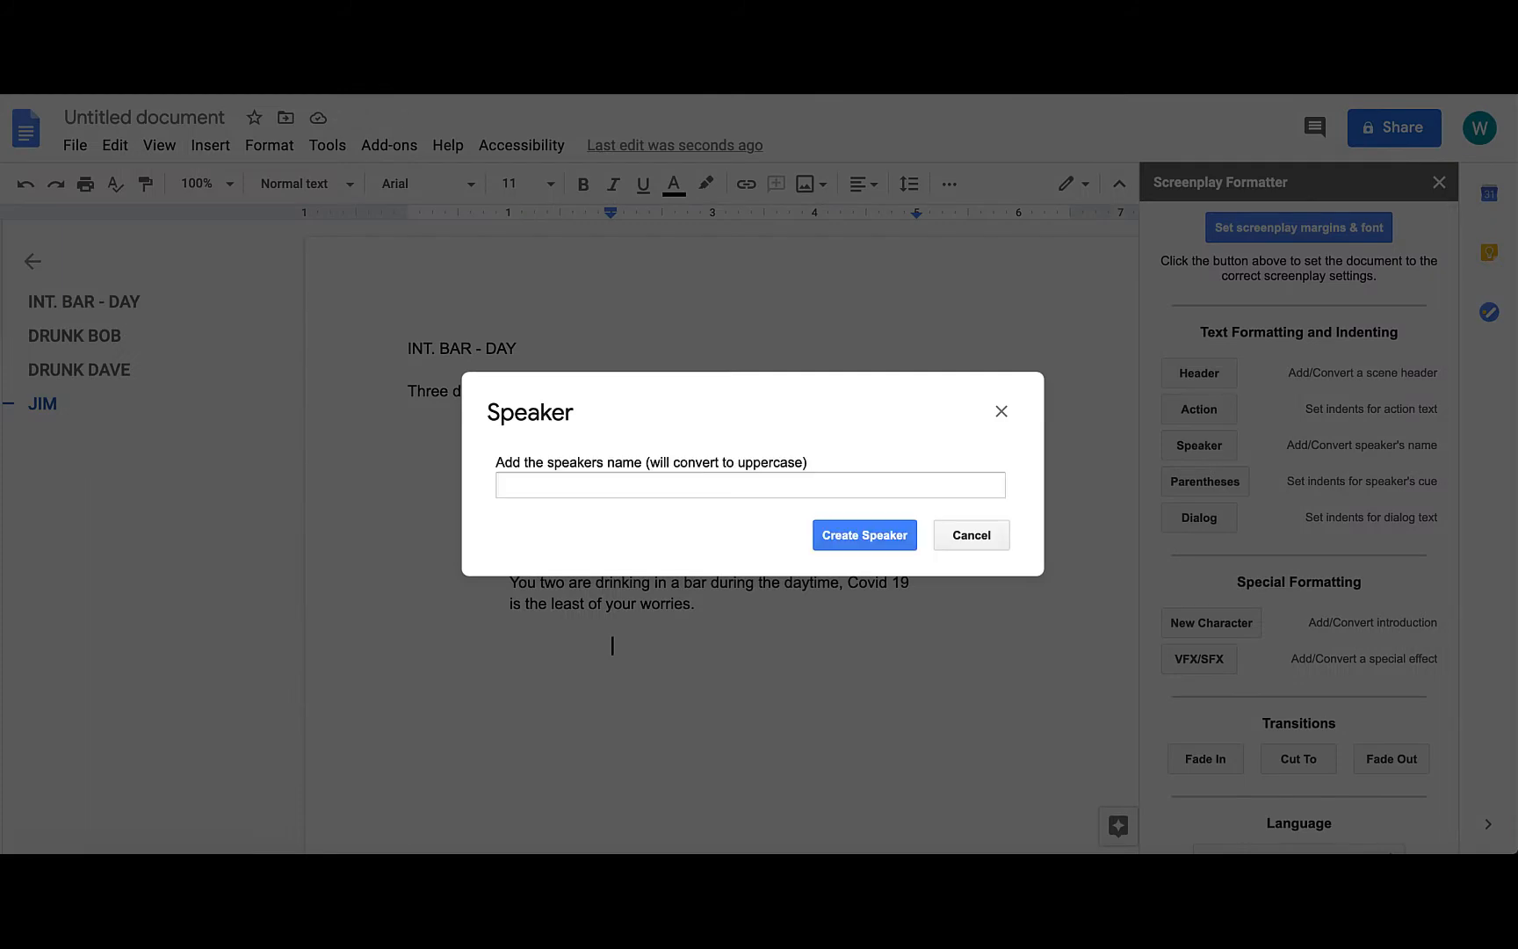
{"action": "left_click", "coordinate": [768, 482]}
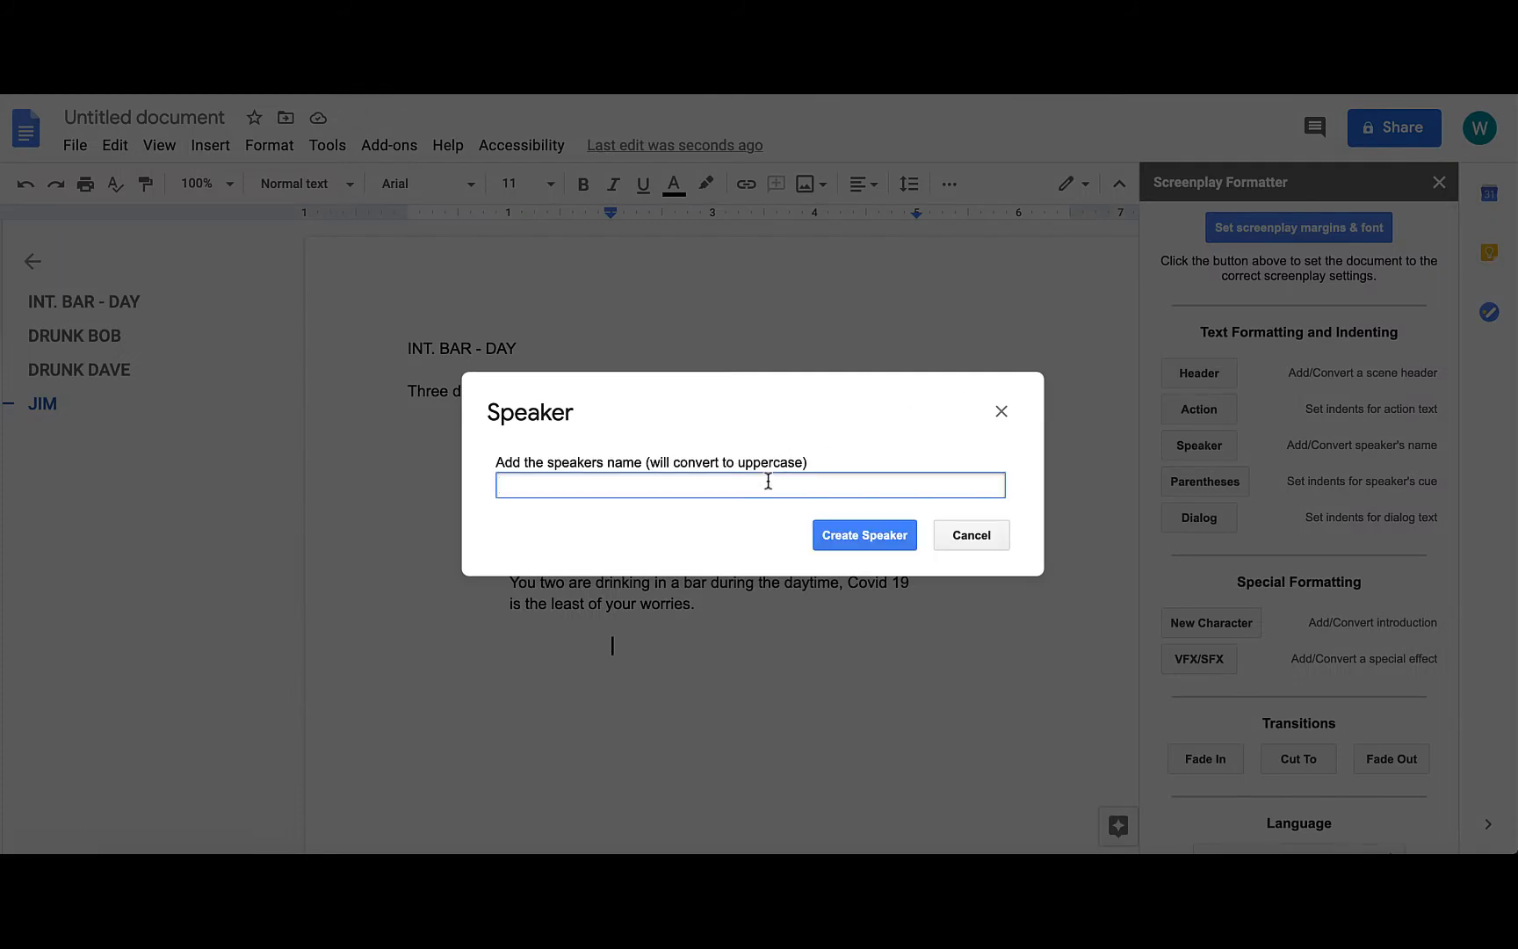
{"action": "type", "text": "drunk bob & drunk dave"}
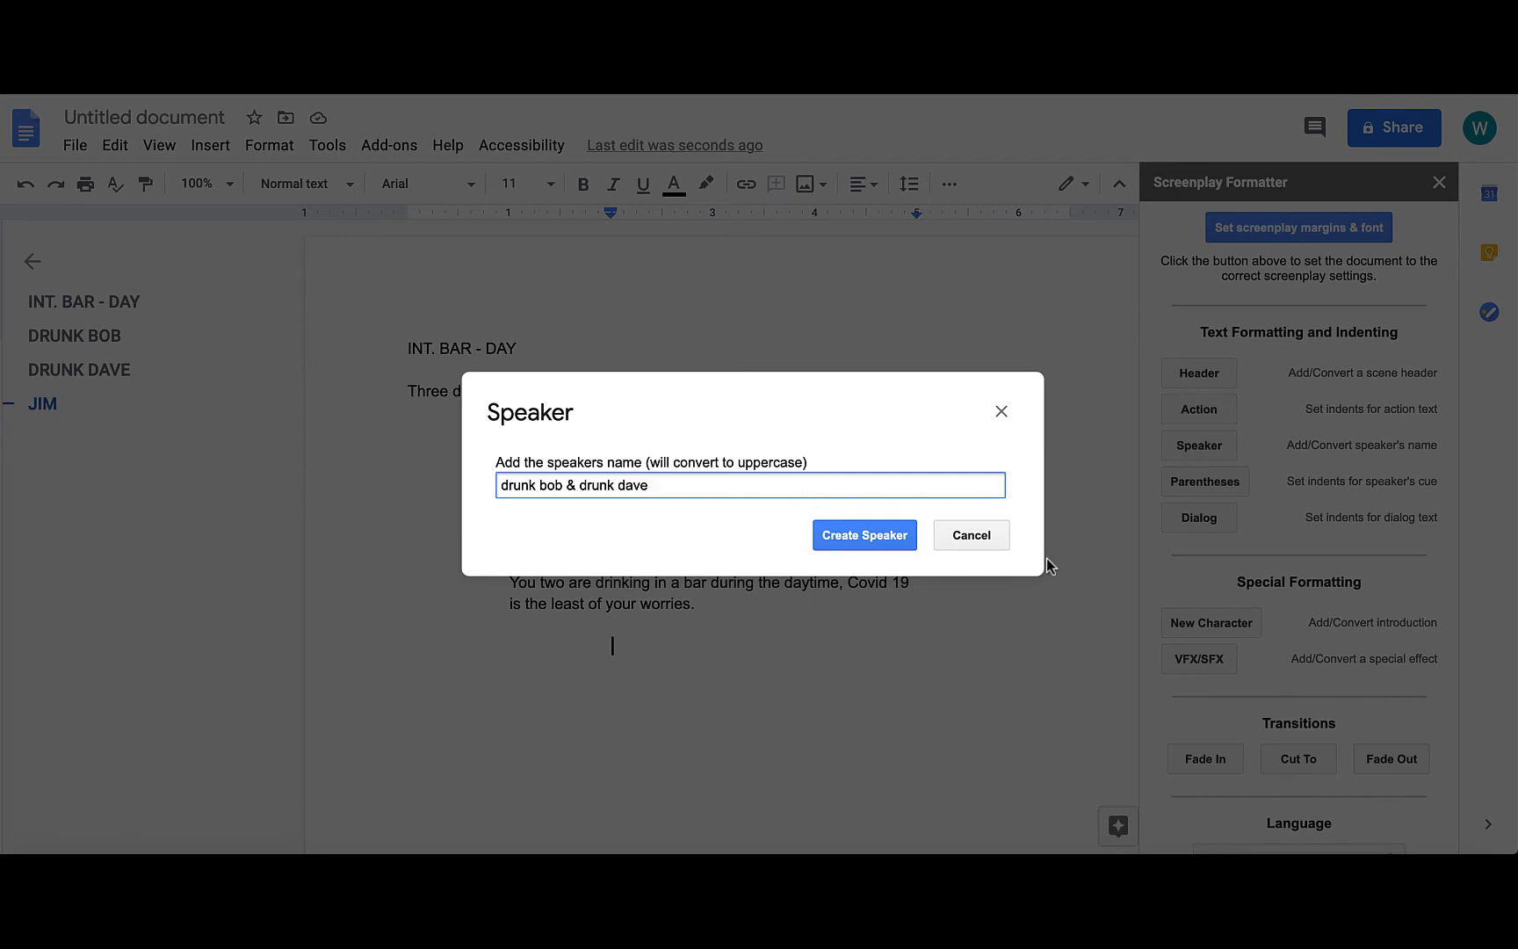
{"action": "left_click", "coordinate": [851, 532]}
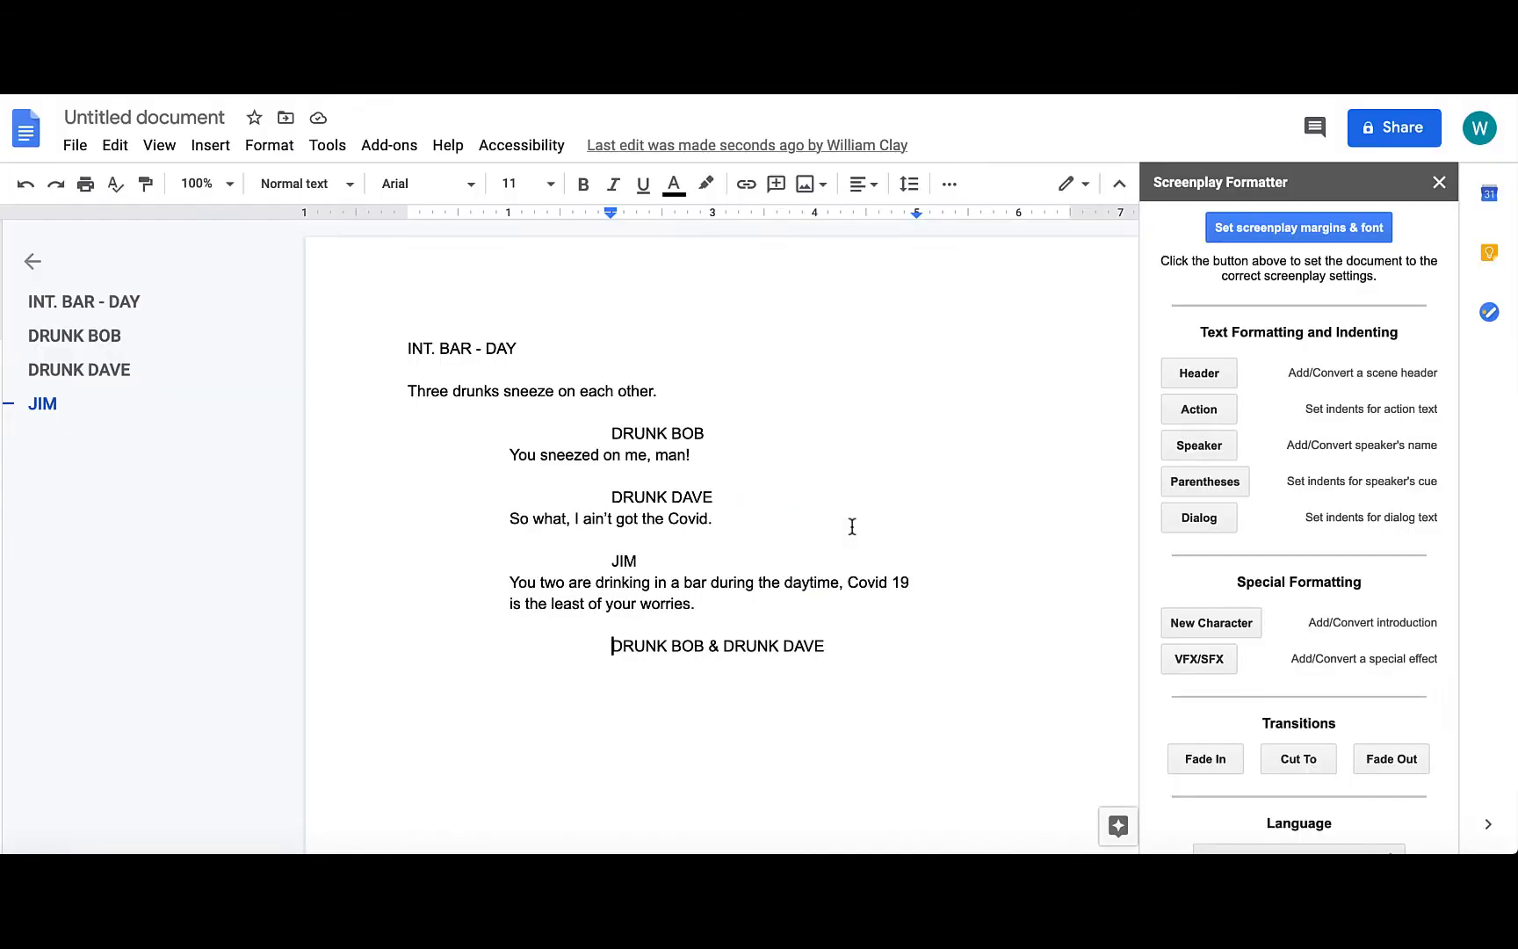
- Write the dialog-formatted line "WHO ASKED YOU, ASSHOLE?!" under the DRUNK BOB & DRUNK DAVE speaker name
{"action": "key", "text": "Return"}
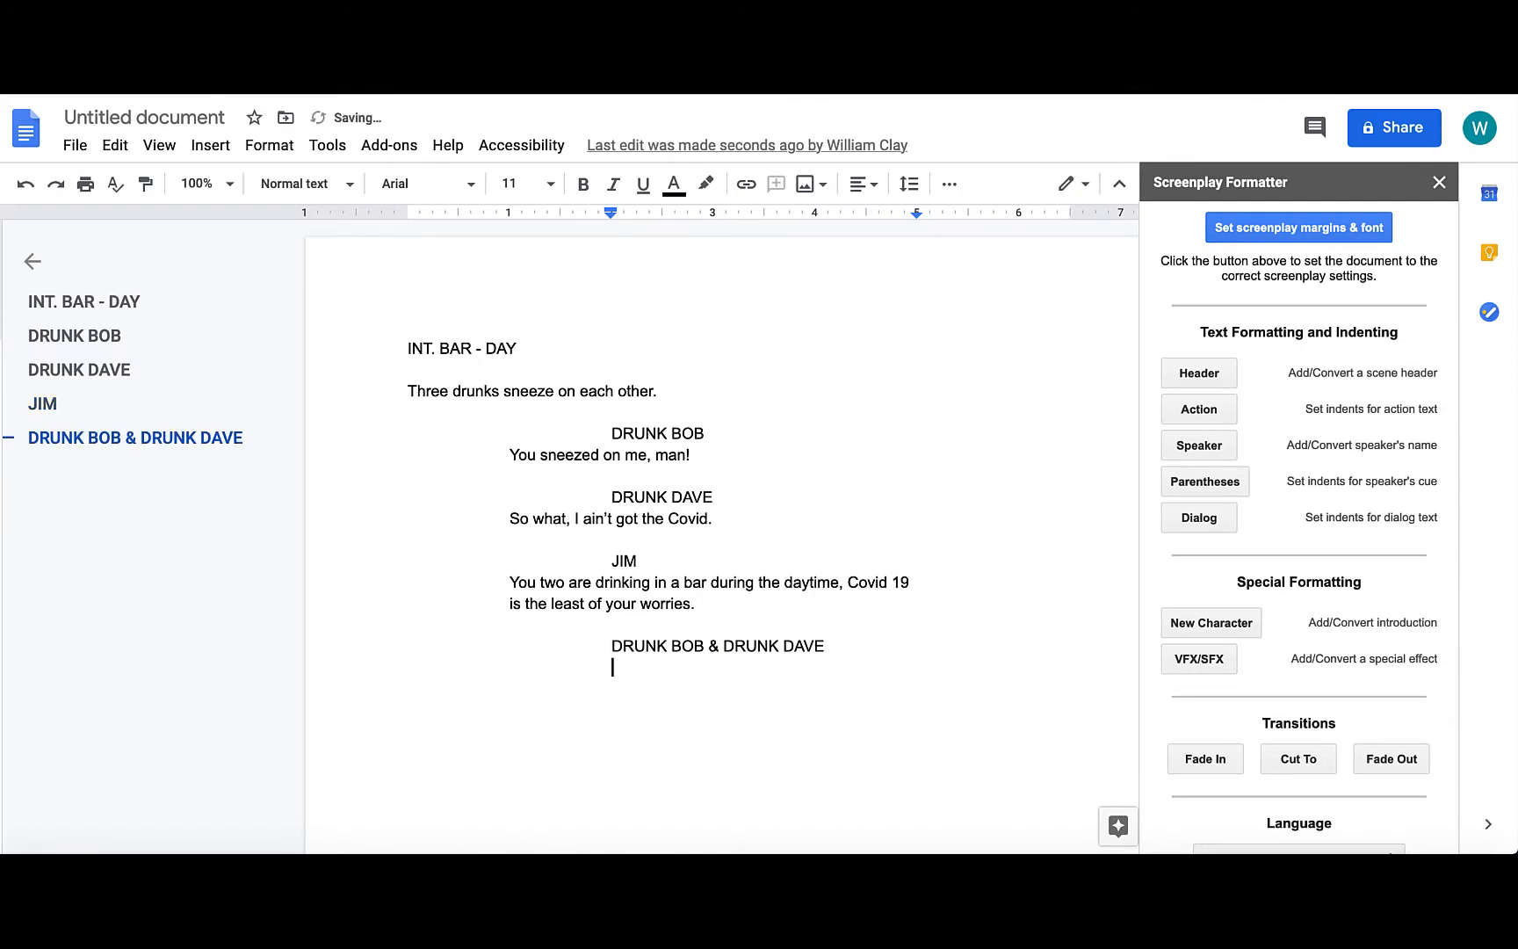
{"action": "left_click", "coordinate": [1209, 522]}
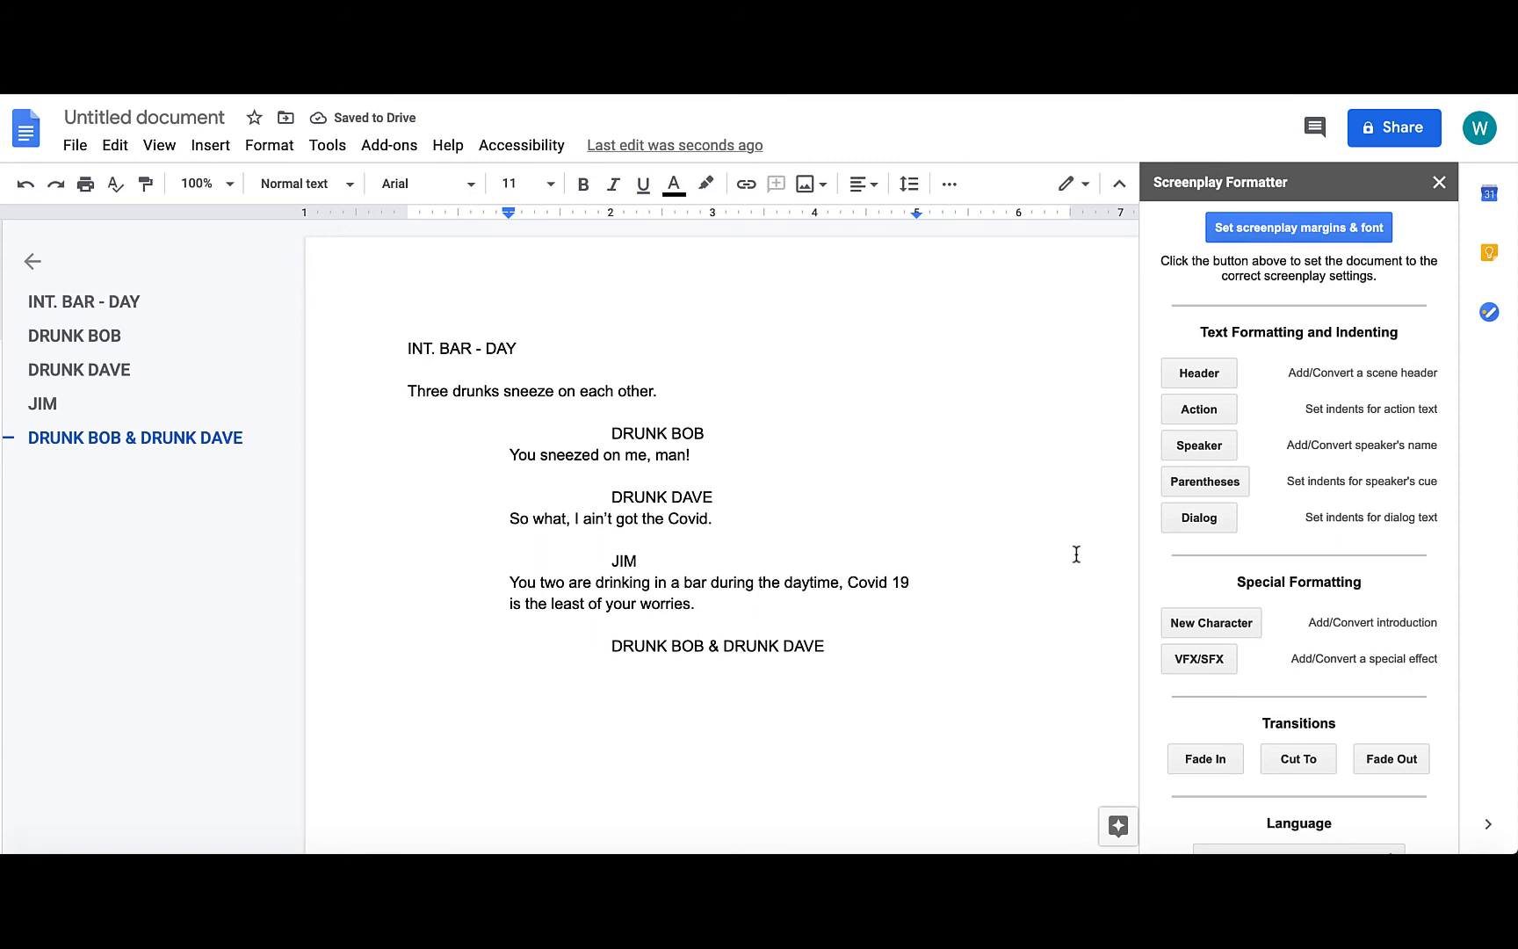
{"action": "type", "text": "WHO AS"}
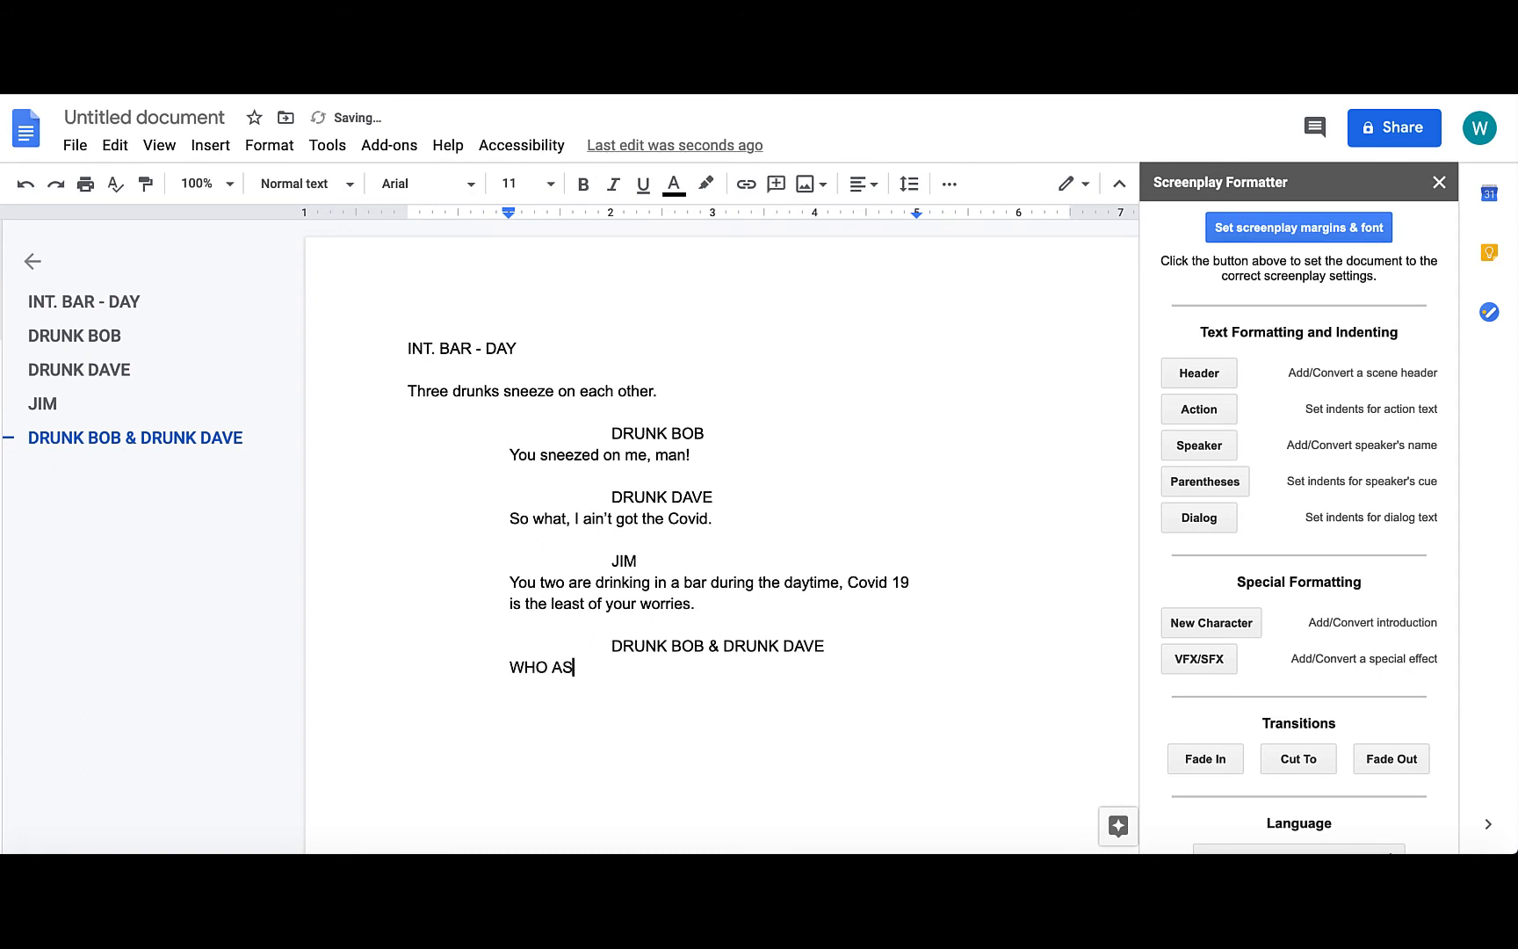
{"action": "type", "text": "KED YOU, ASSHOLE"}
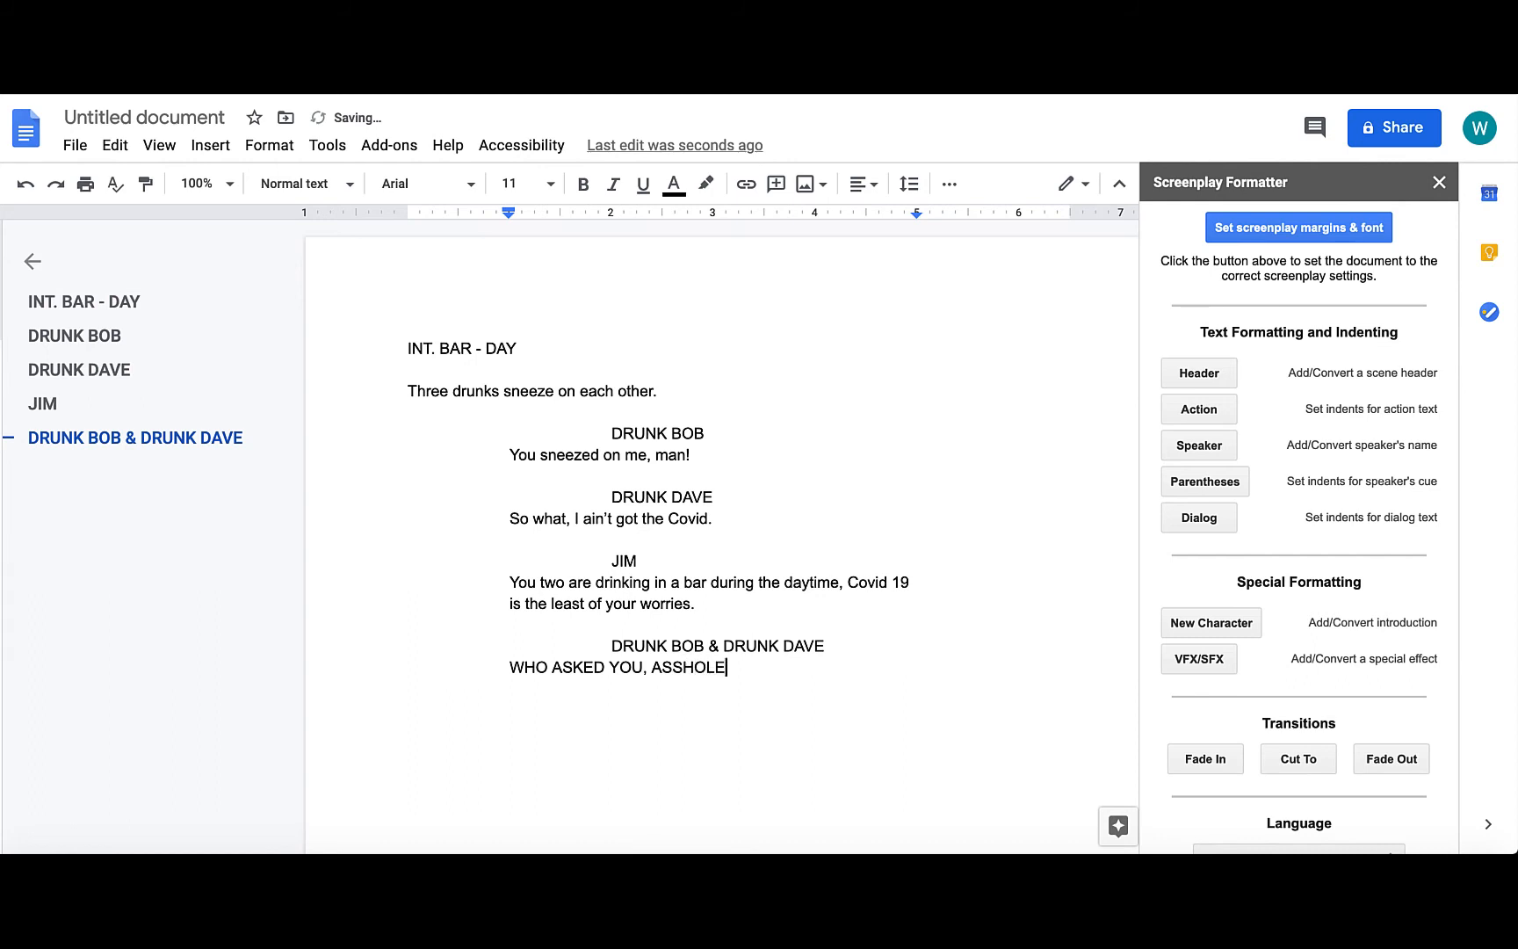
{"action": "type", "text": "?!"}
- Add the action-formatted line "They all die slowly." after the last dialog, separated by a blank line
{"action": "key", "text": "Return"}
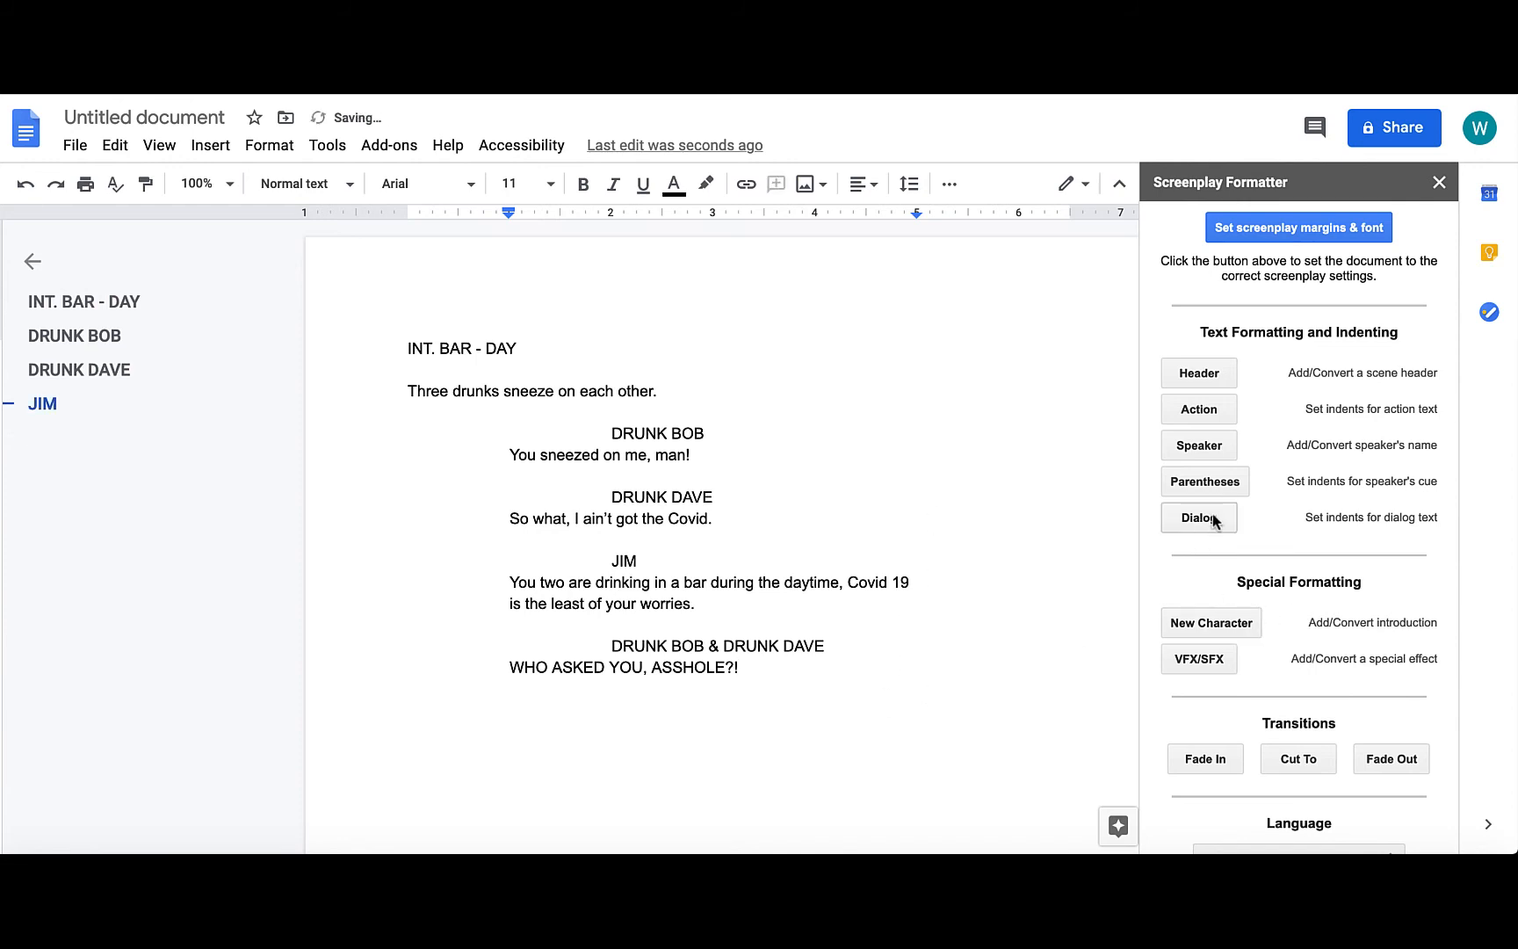
{"action": "left_click", "coordinate": [1208, 410]}
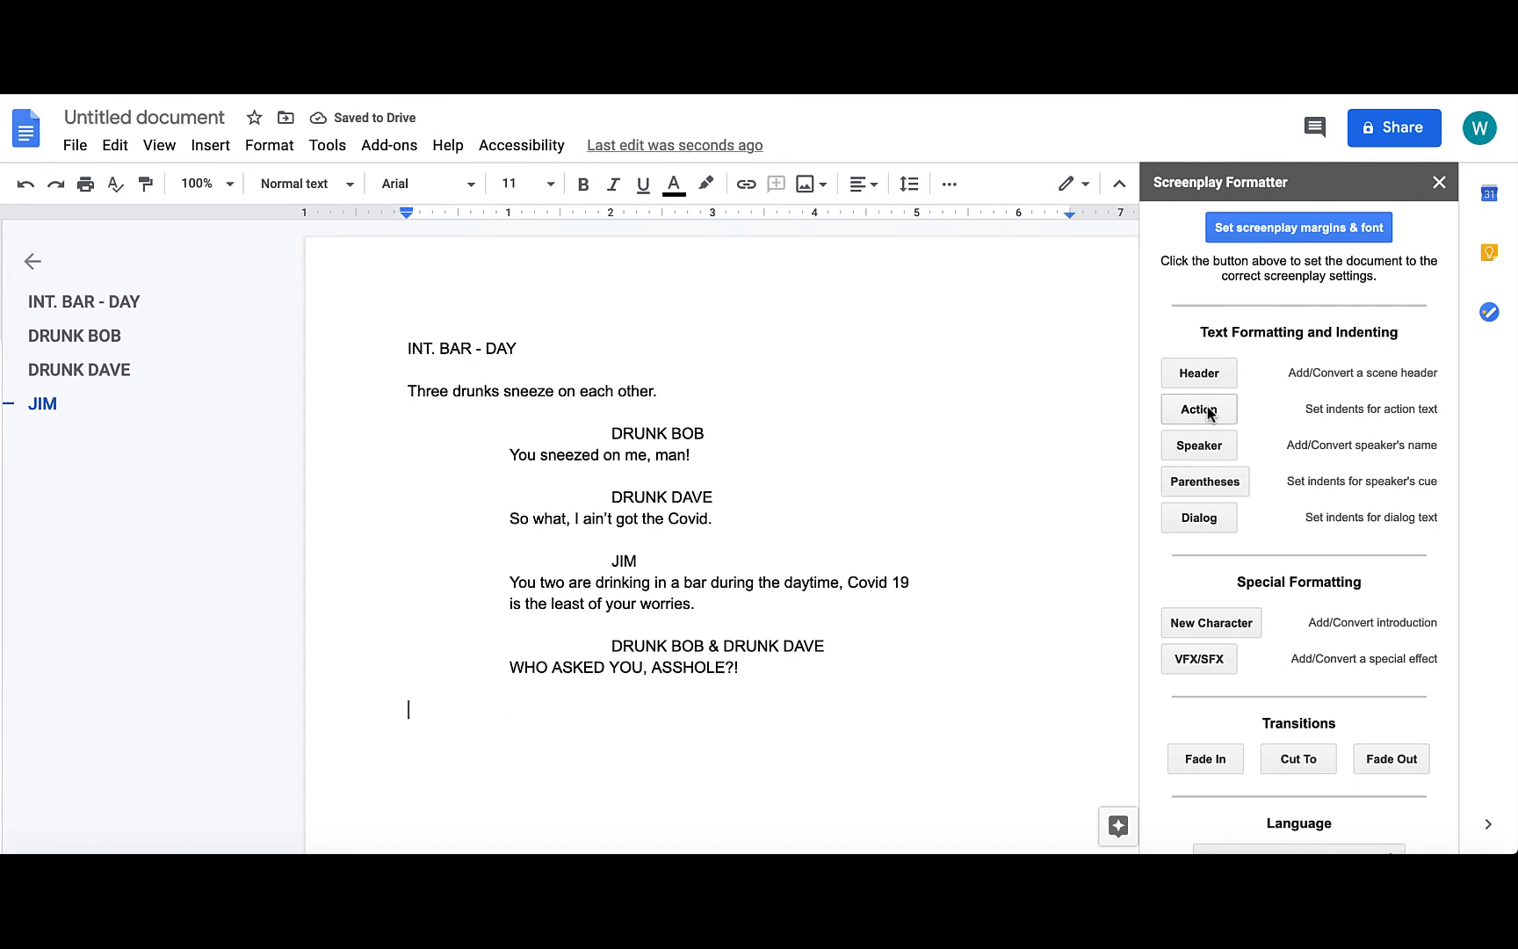
{"action": "type", "text": "They "}
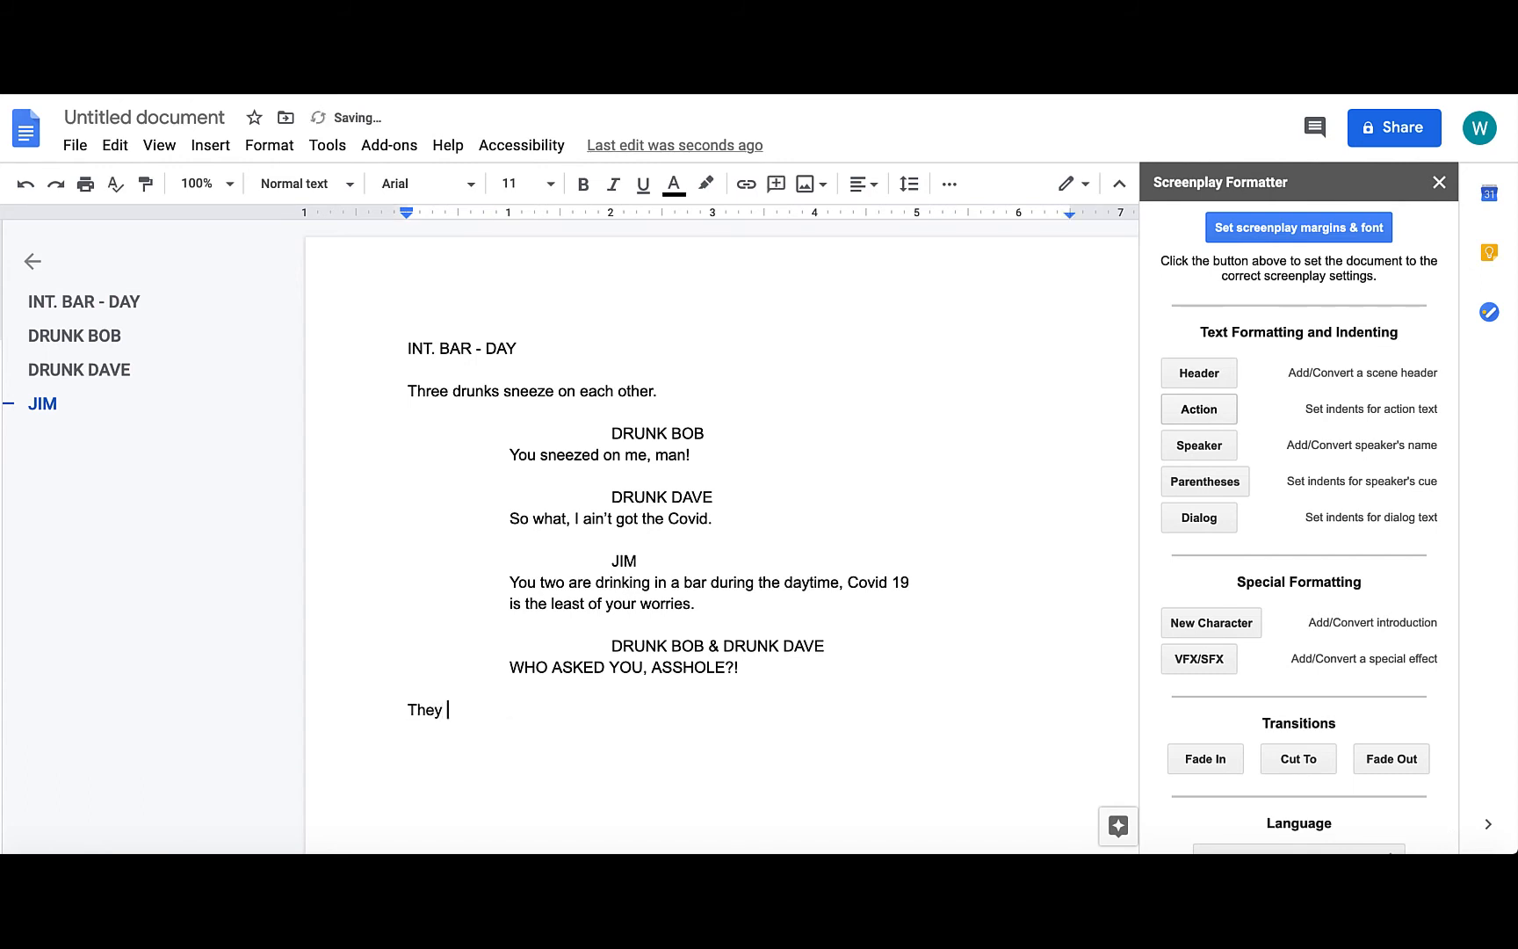
{"action": "type", "text": "all die slowly"}
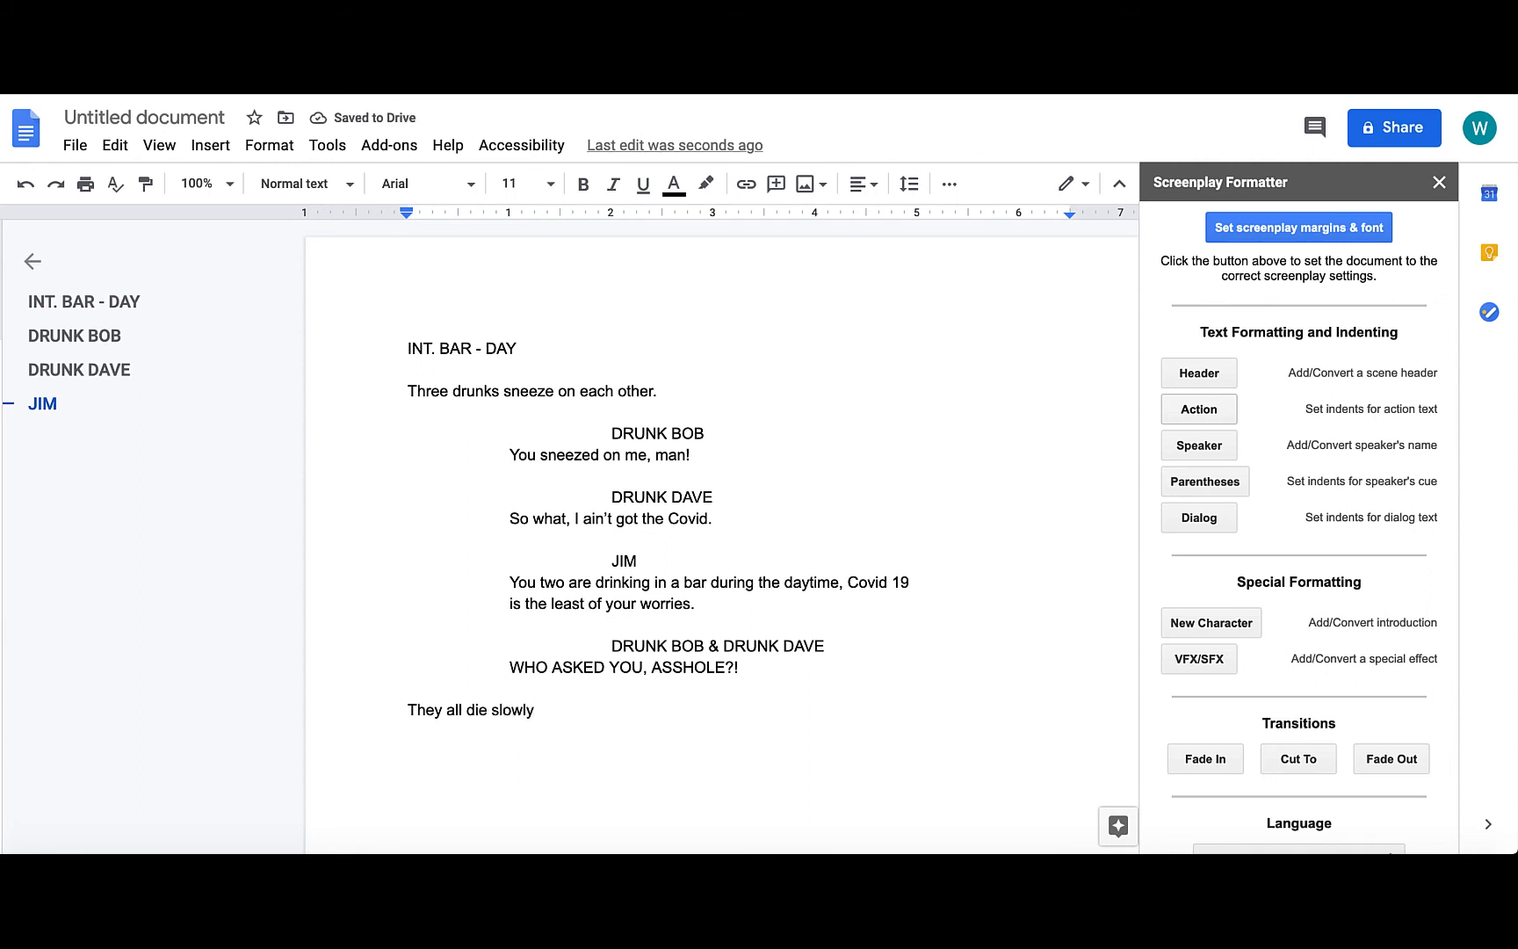
{"action": "type", "text": "."}
- Start sharing the document, name it "Drunks", and close the sharing settings without adding anyone
{"action": "left_click", "coordinate": [81, 149]}
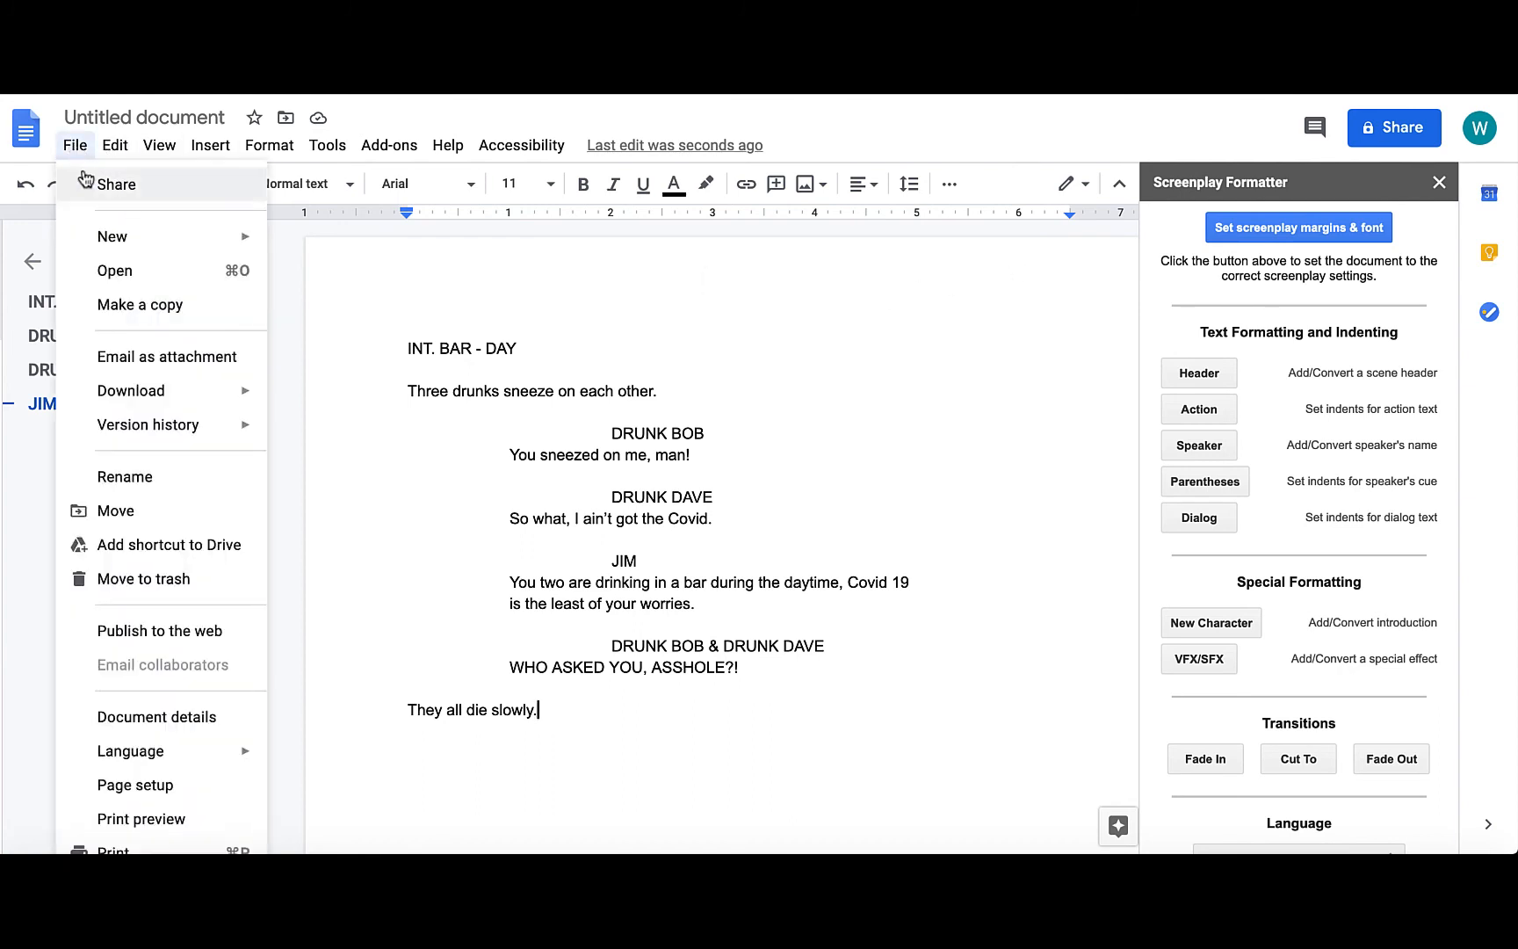
{"action": "mouse_move", "coordinate": [103, 231]}
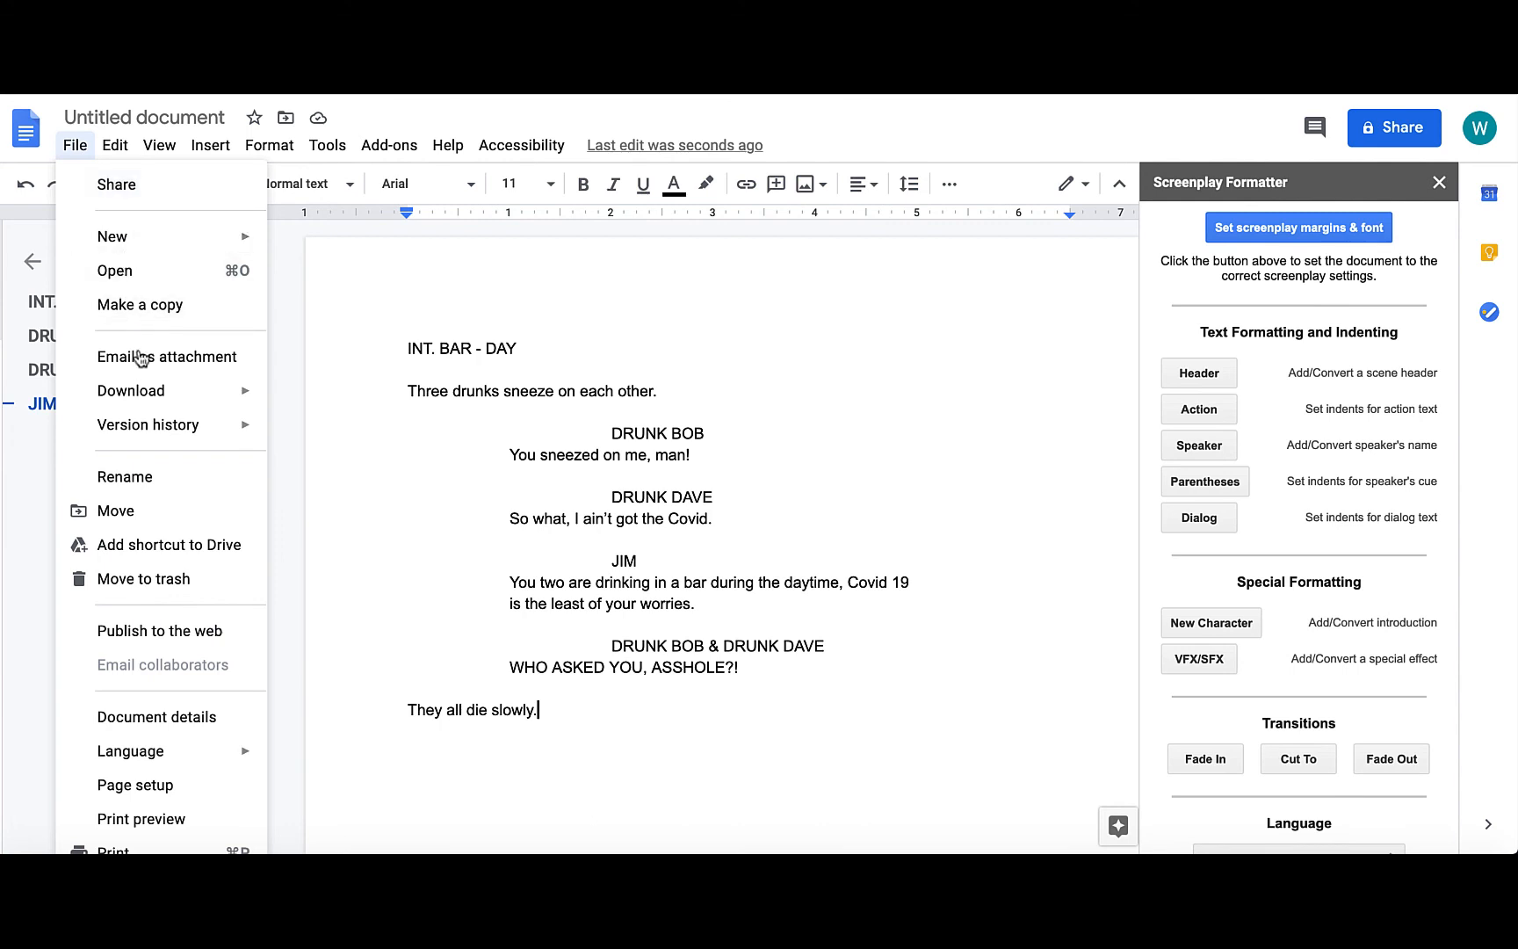
{"action": "scroll", "coordinate": [94, 344], "scroll_direction": "down", "scroll_amount": 1}
{"action": "mouse_move", "coordinate": [142, 384]}
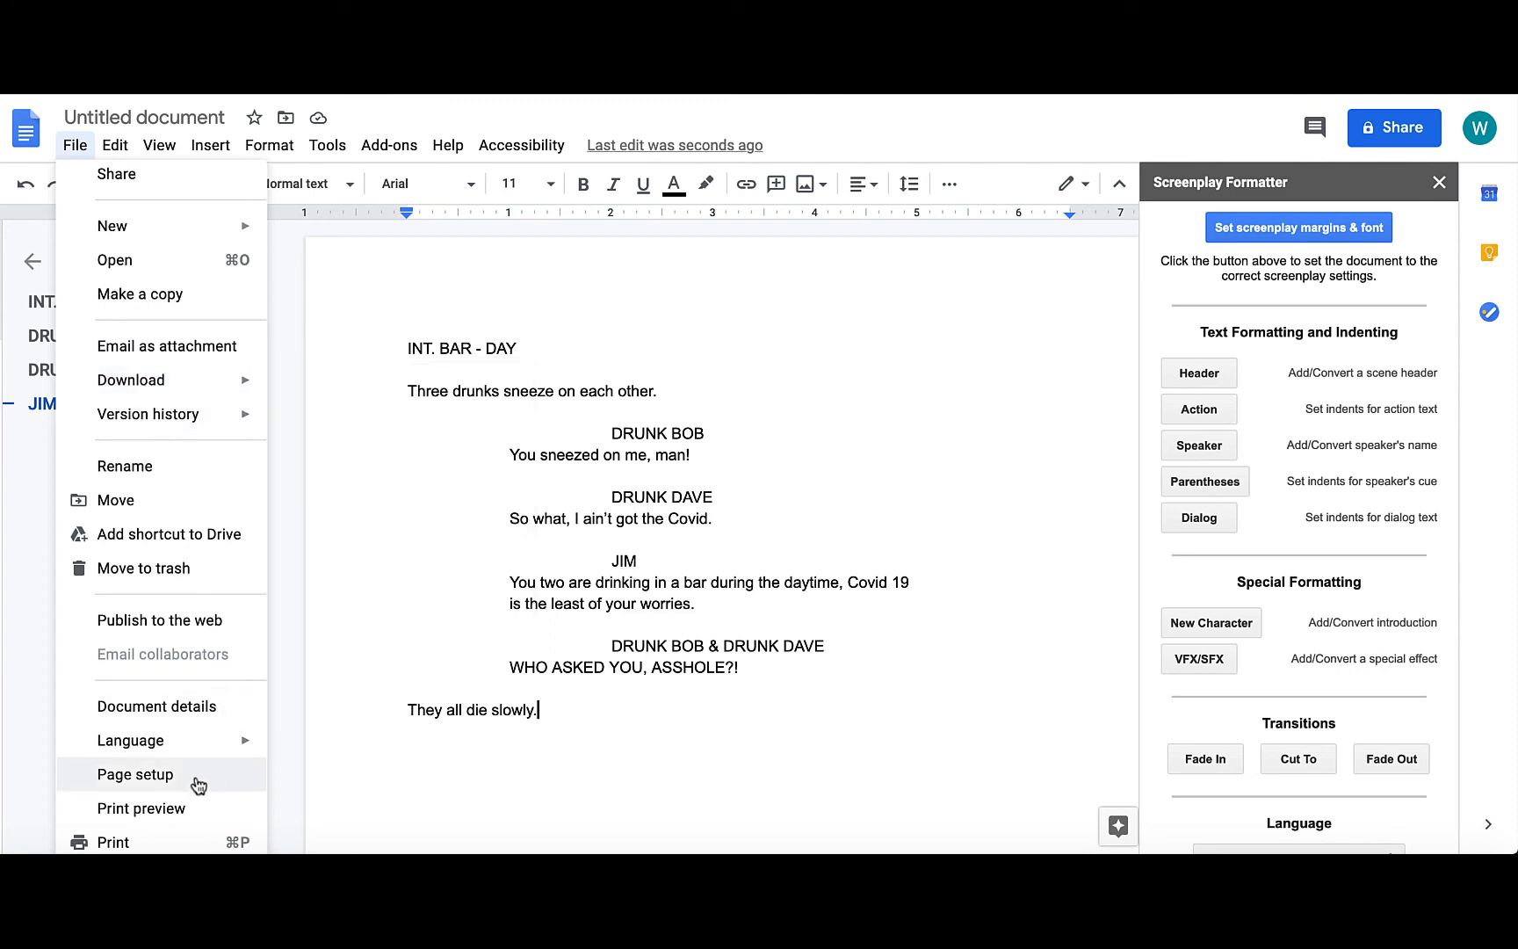
{"action": "left_click", "coordinate": [128, 180]}
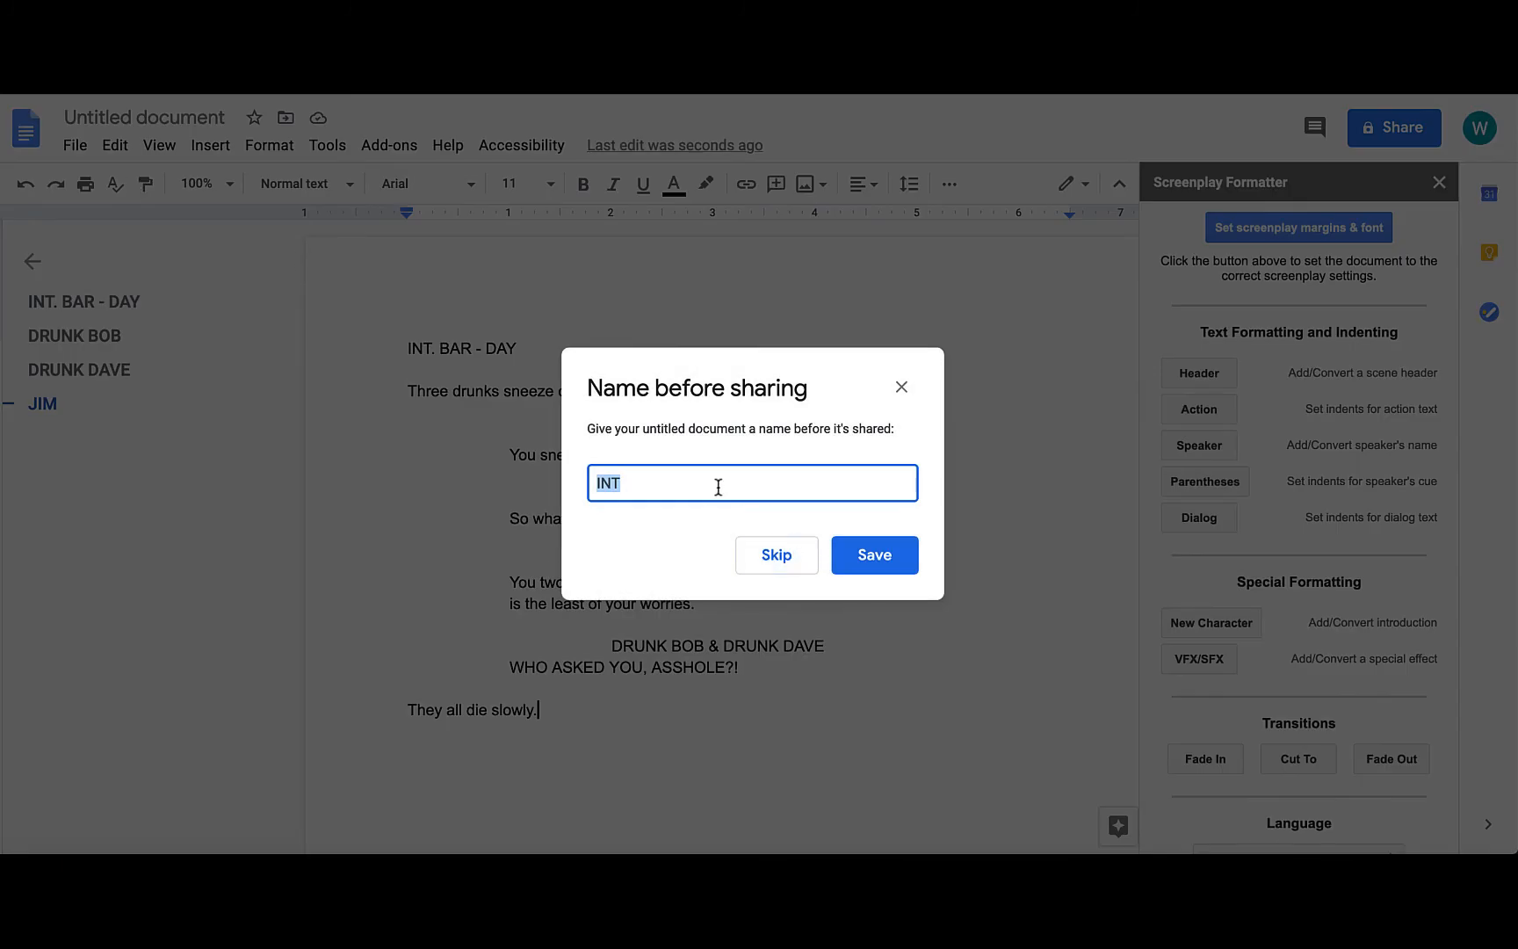
{"action": "type", "text": "Drunks"}
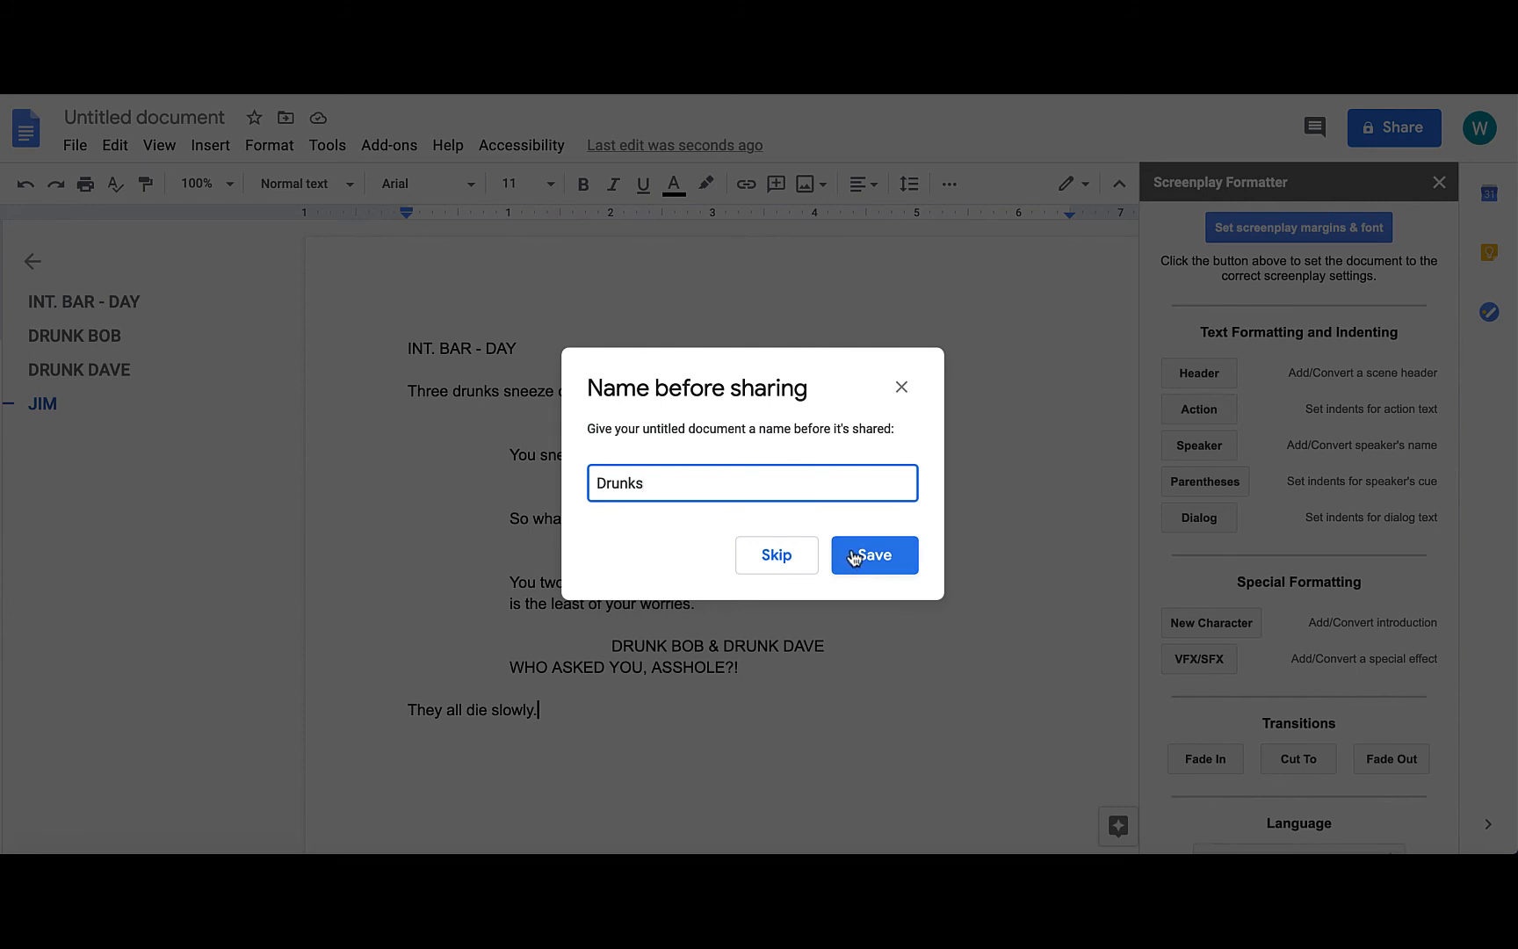
{"action": "left_click", "coordinate": [879, 551]}
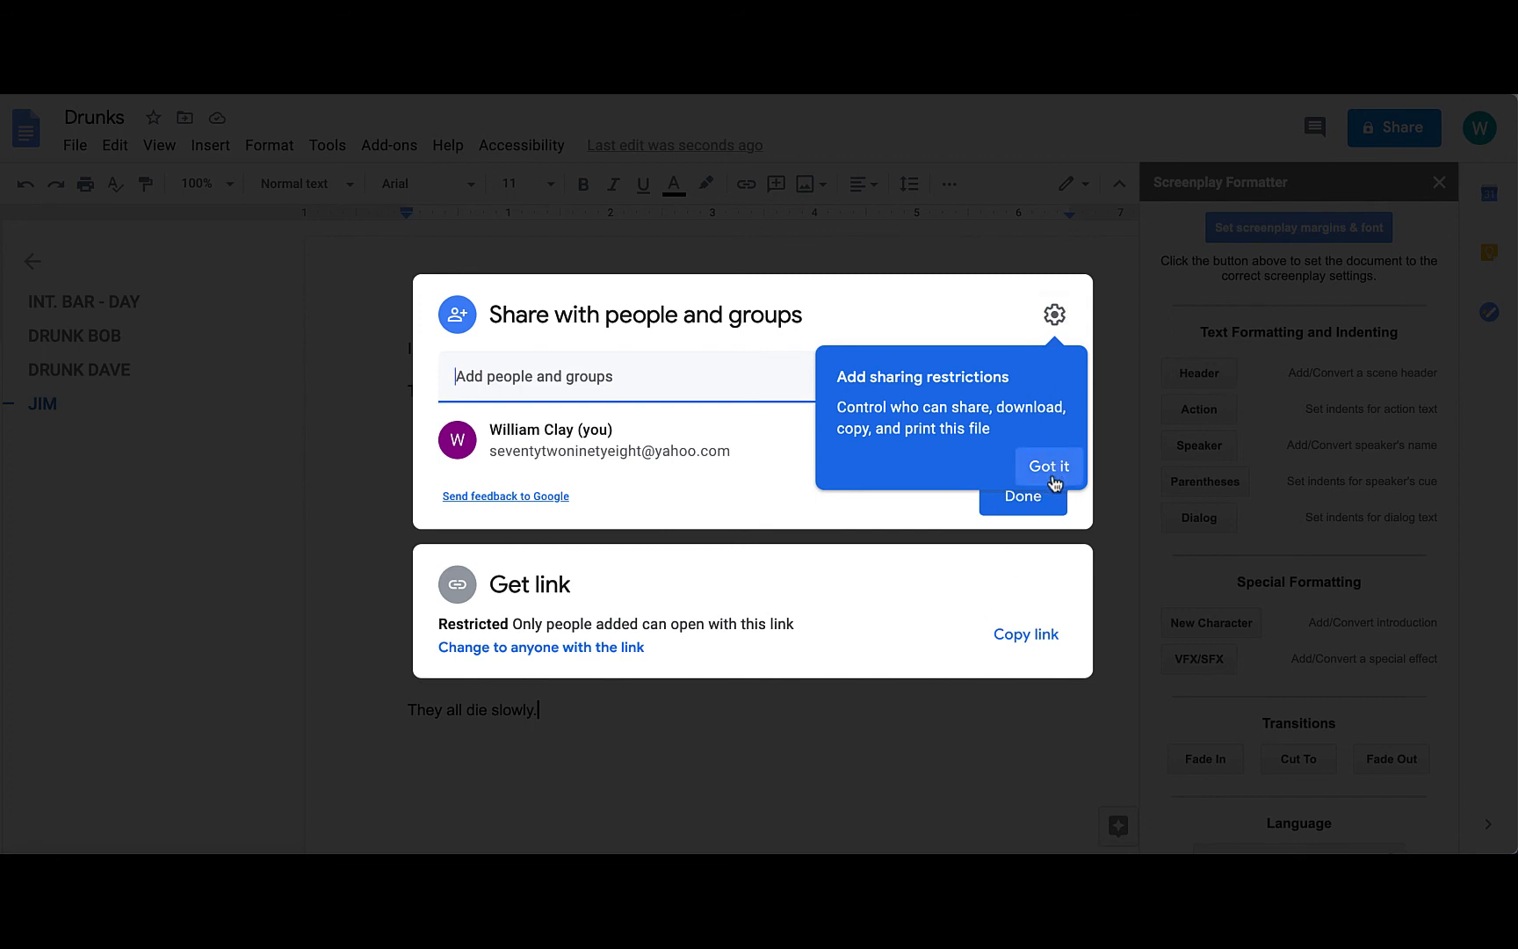
{"action": "left_click", "coordinate": [1053, 482]}
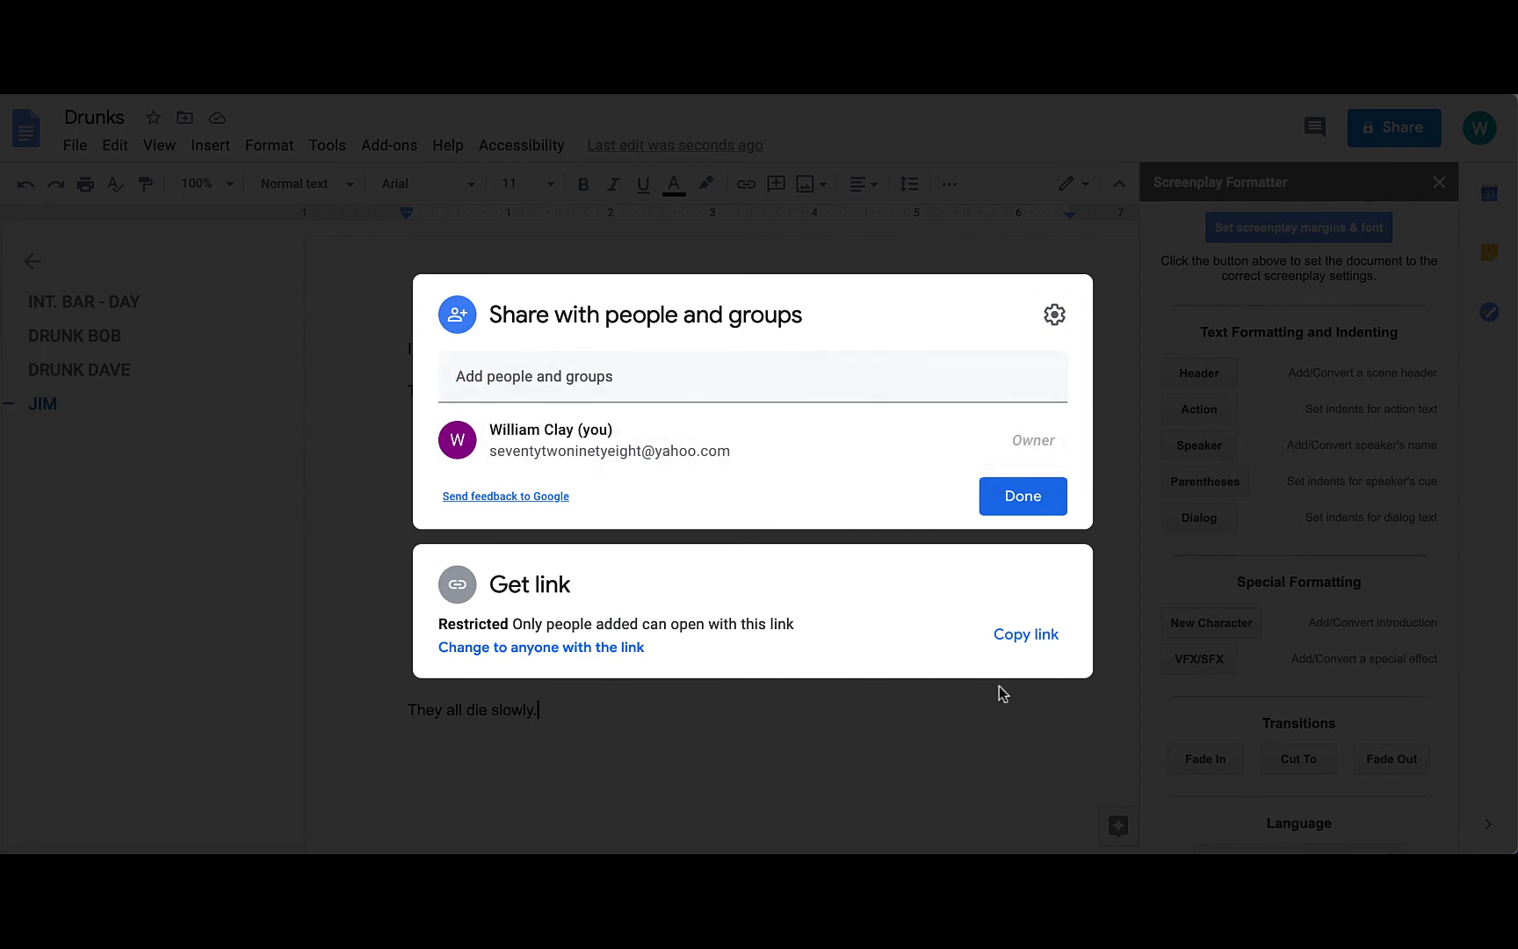
{"action": "left_click", "coordinate": [1012, 501]}
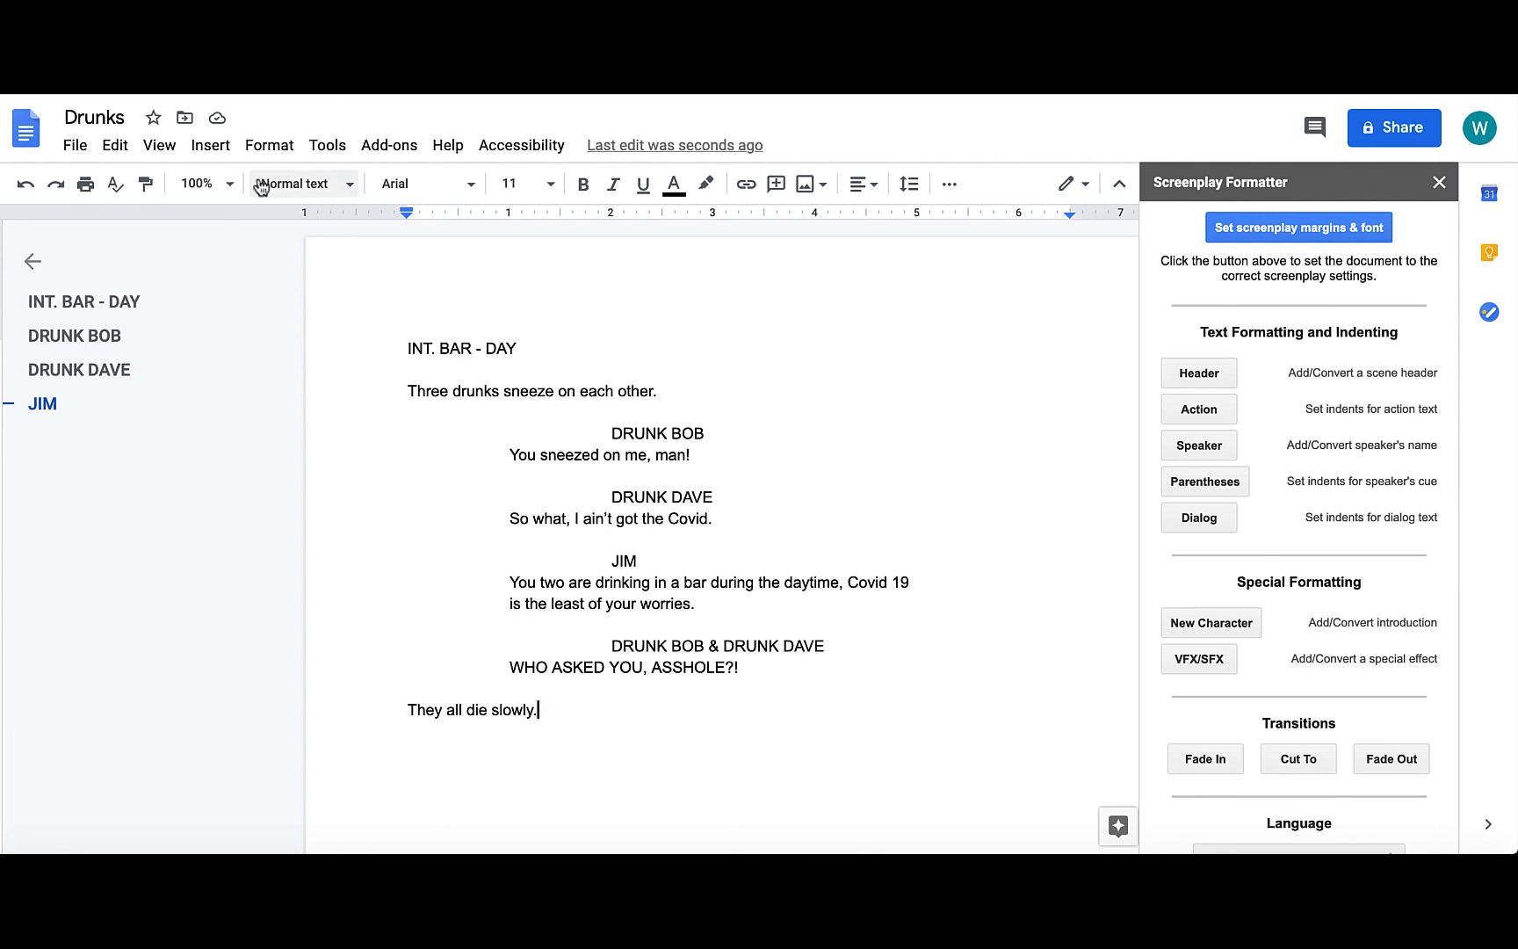
- Download the screenplay as a PDF document, choosing to save the file
{"action": "left_click", "coordinate": [270, 146]}
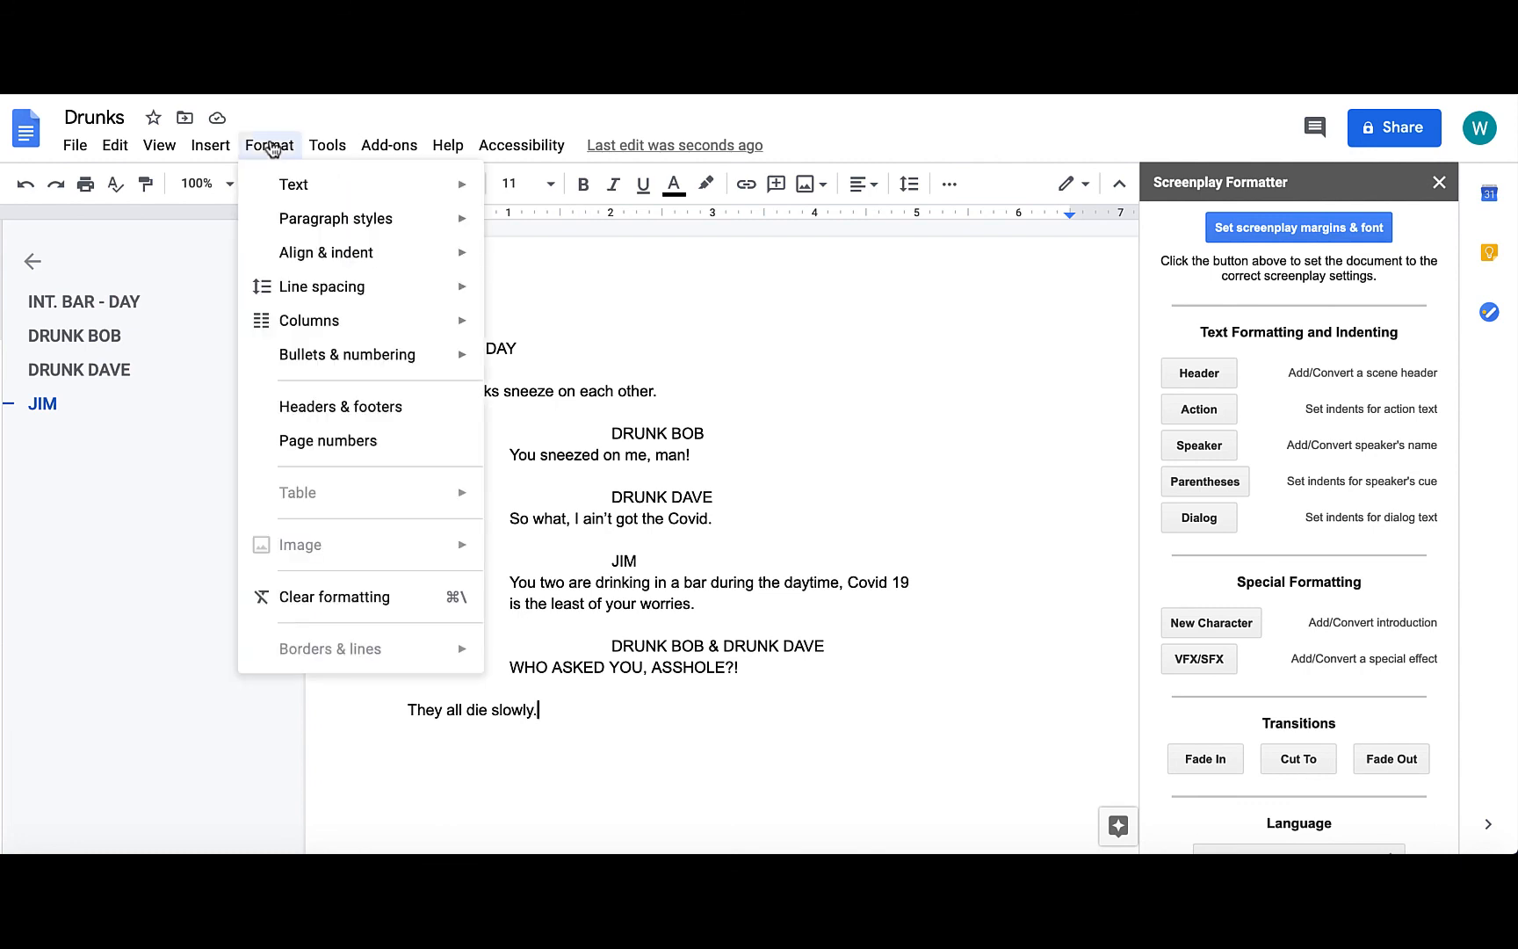
{"action": "mouse_move", "coordinate": [211, 151]}
{"action": "mouse_move", "coordinate": [156, 150]}
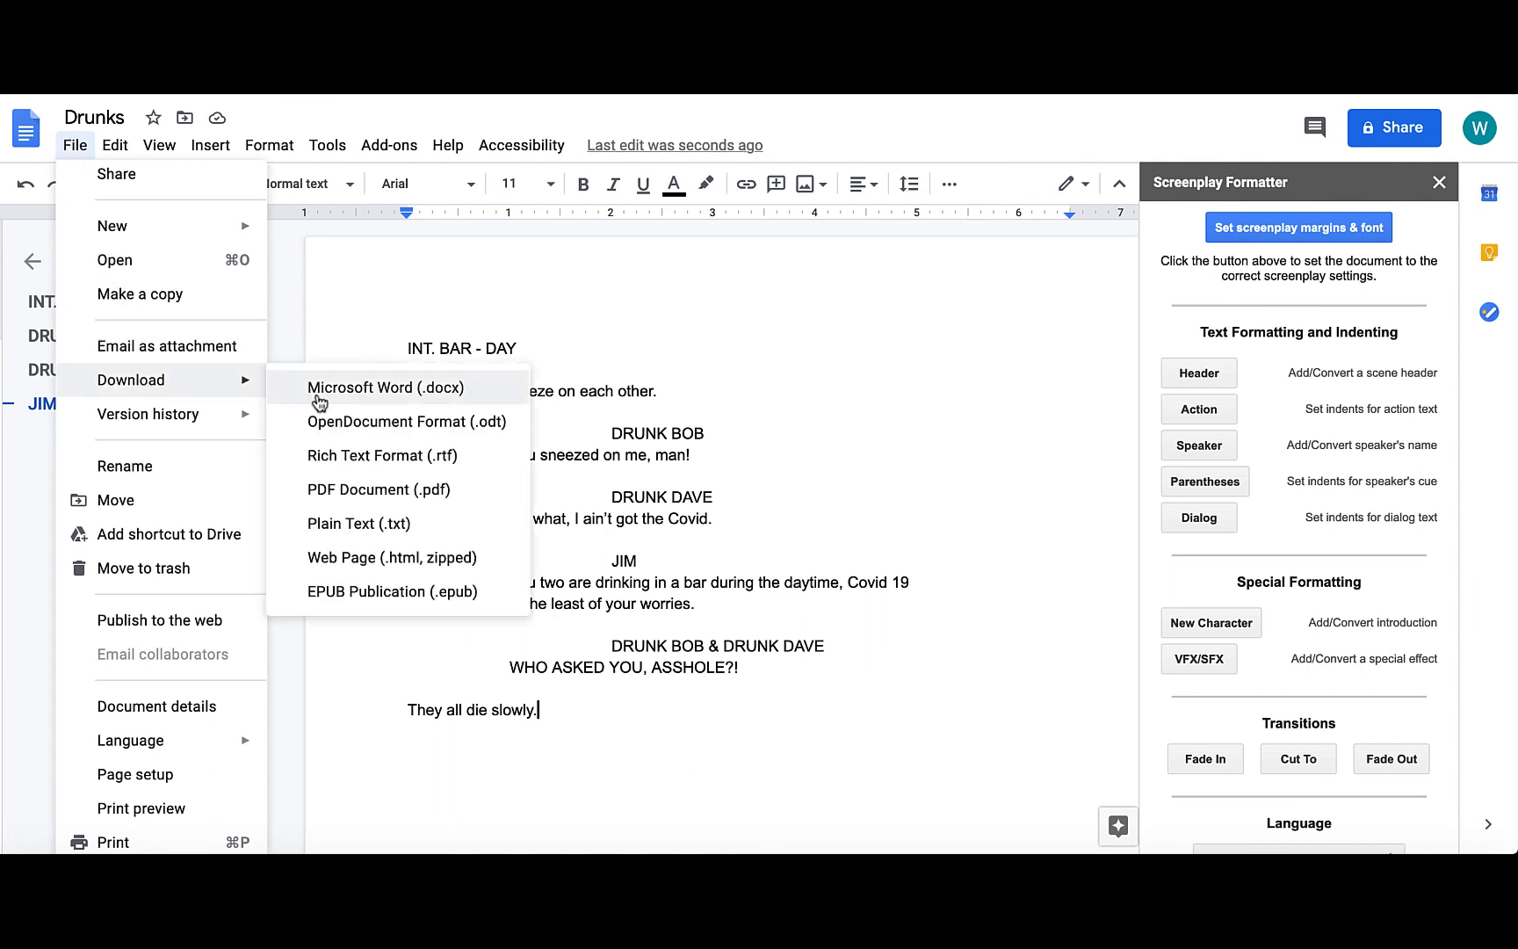
{"action": "left_click", "coordinate": [383, 490]}
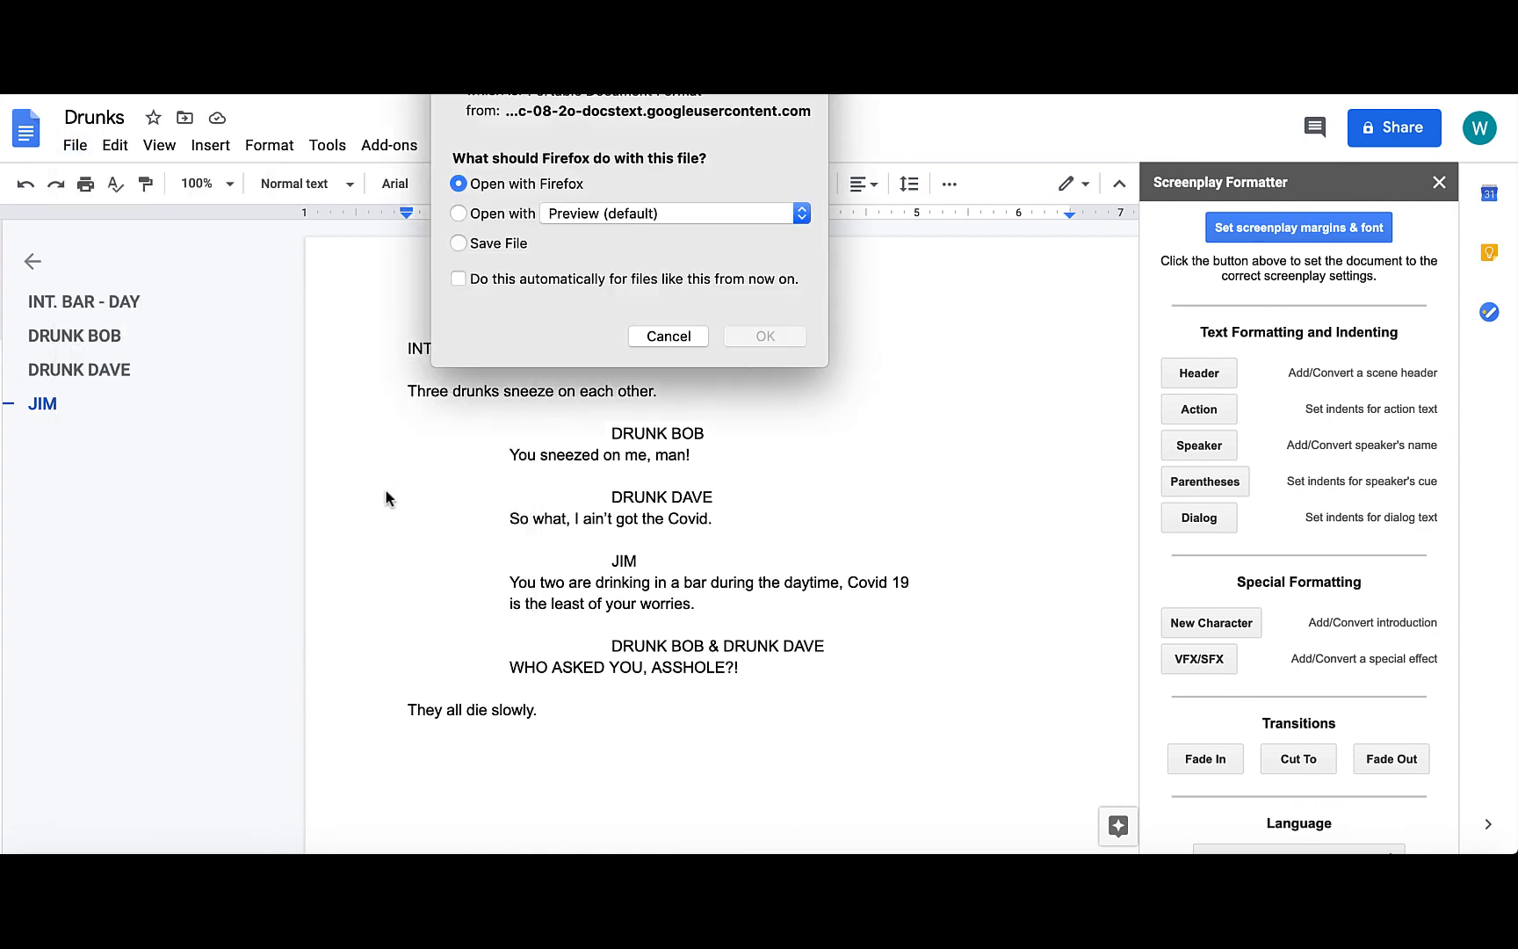
{"action": "left_click", "coordinate": [460, 246]}
{"action": "left_click", "coordinate": [765, 337]}
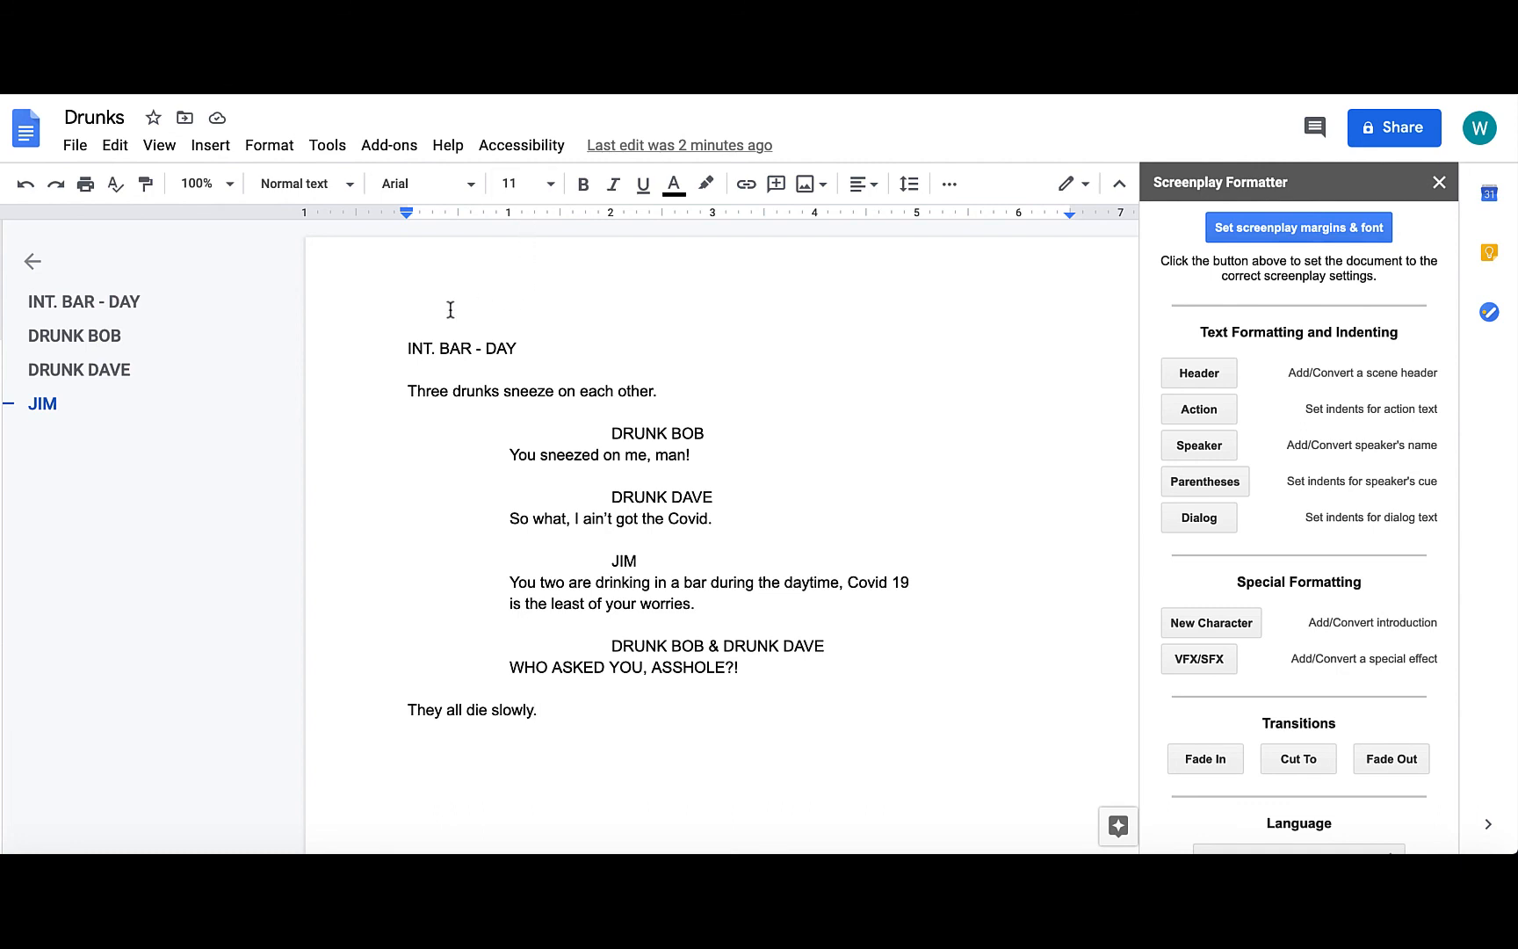
- Change the font of the entire screenplay text, from the scene header through the final action line, to Courier New
{"action": "left_click", "coordinate": [407, 346]}
{"action": "left_click_drag", "start_coordinate": [407, 345], "coordinate": [543, 728]}
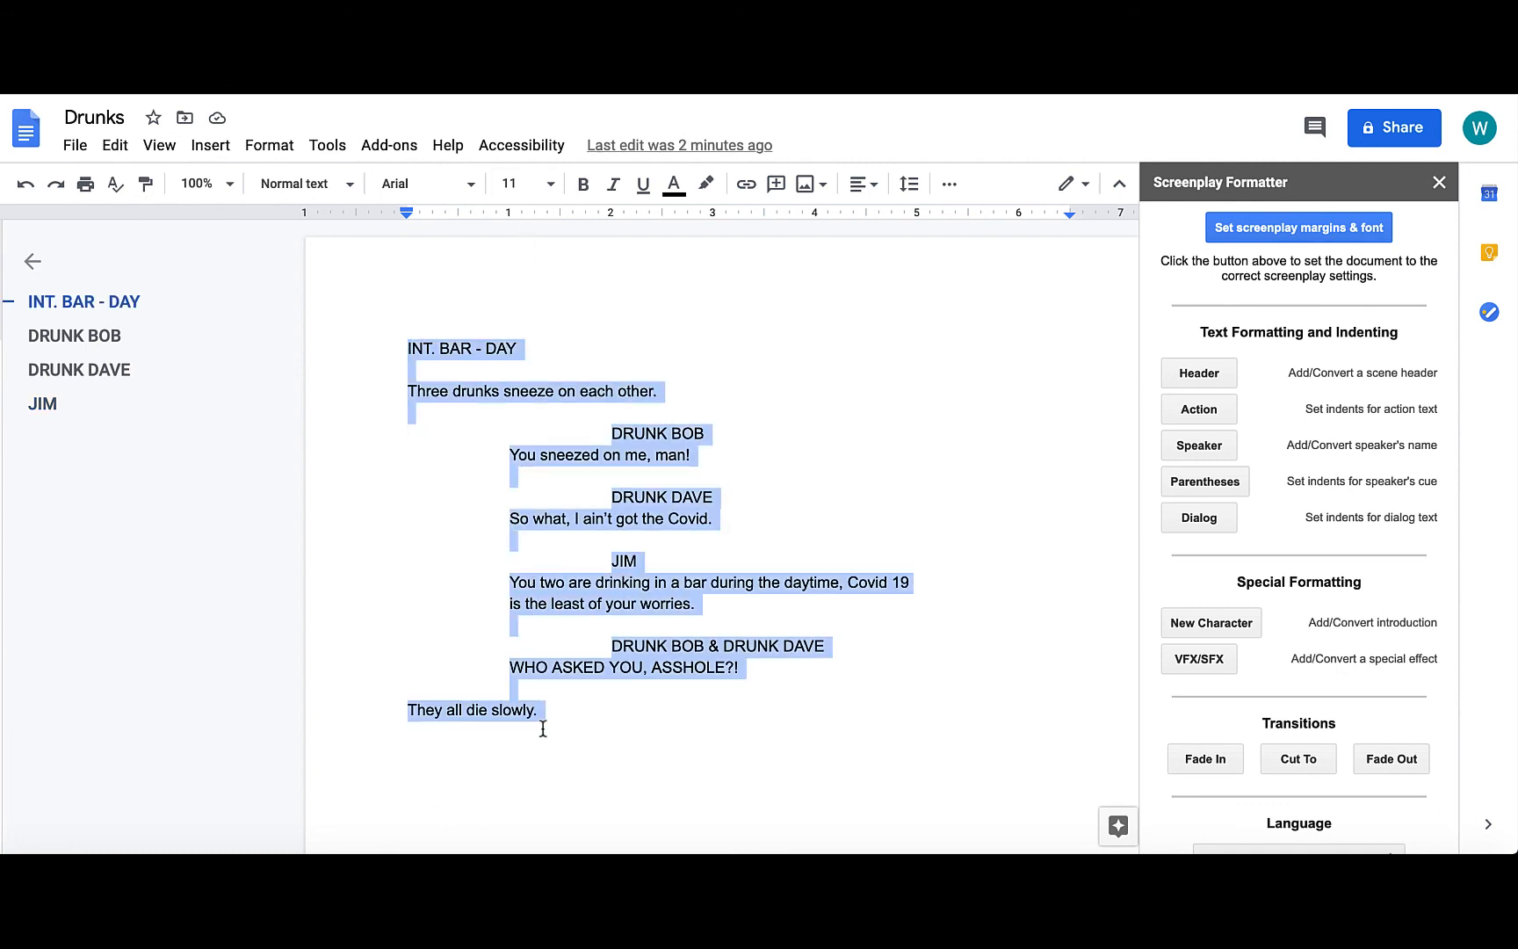
{"action": "left_click", "coordinate": [468, 192]}
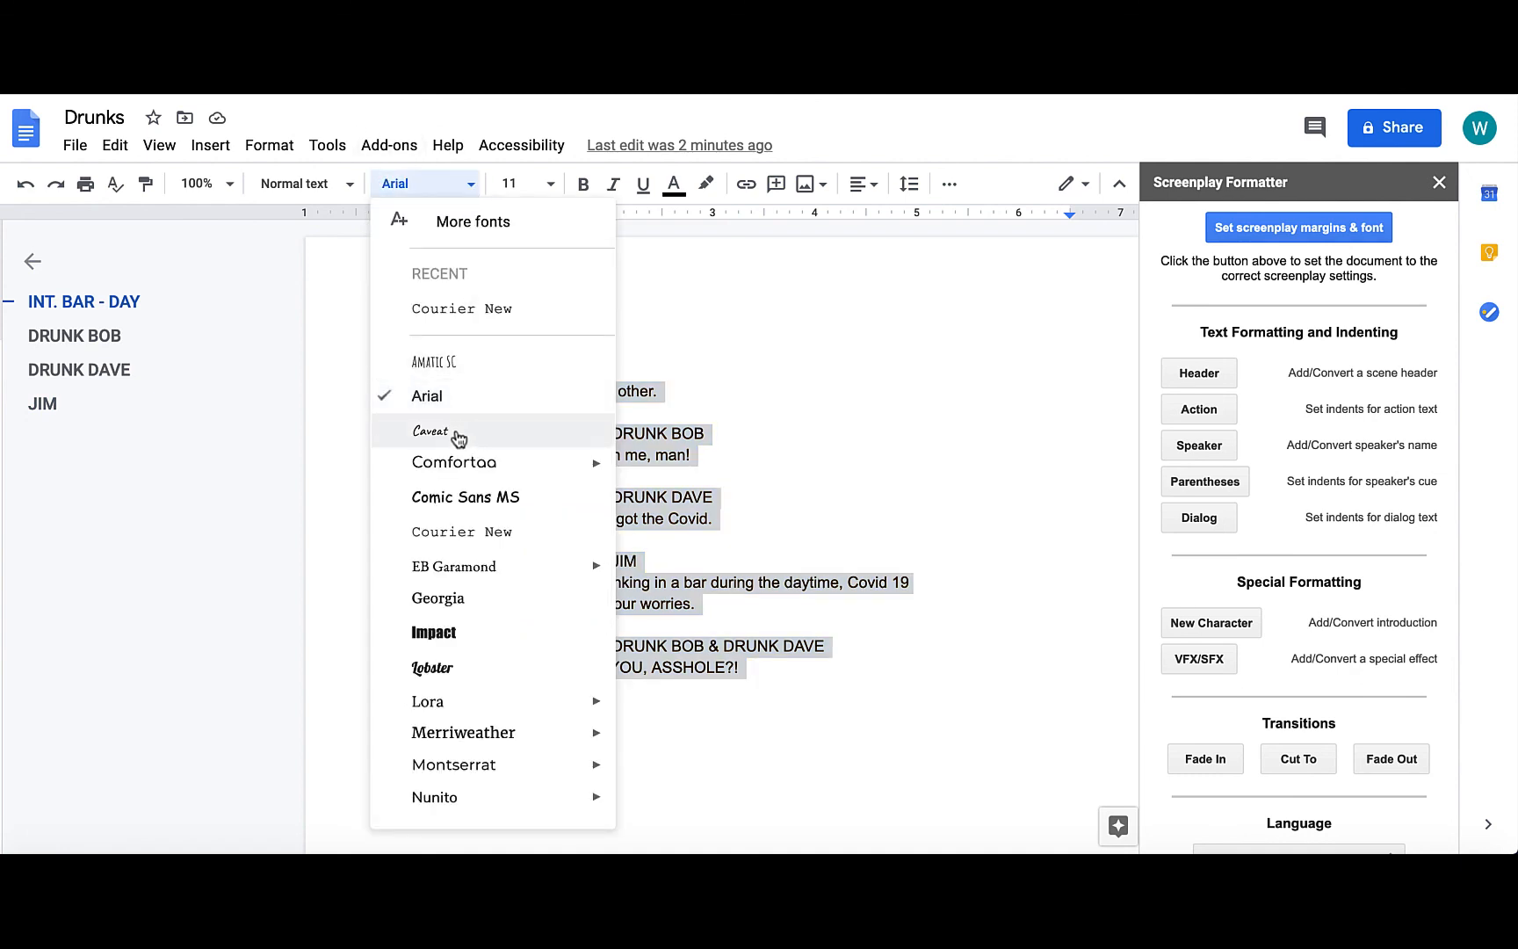
{"action": "left_click", "coordinate": [459, 535]}
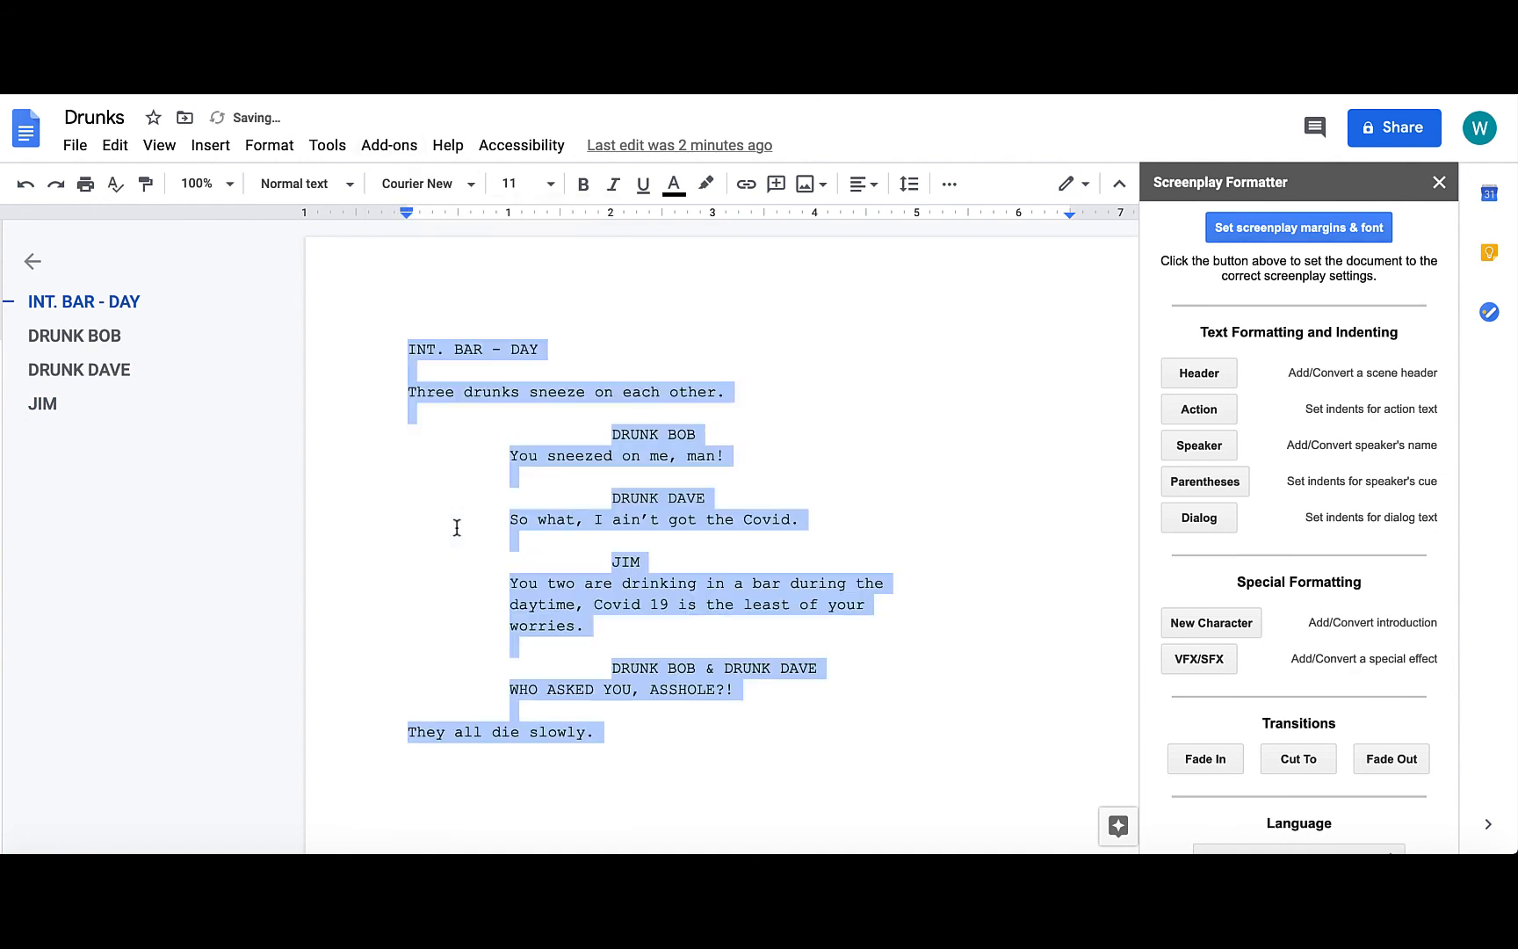
{"action": "left_click", "coordinate": [960, 403]}
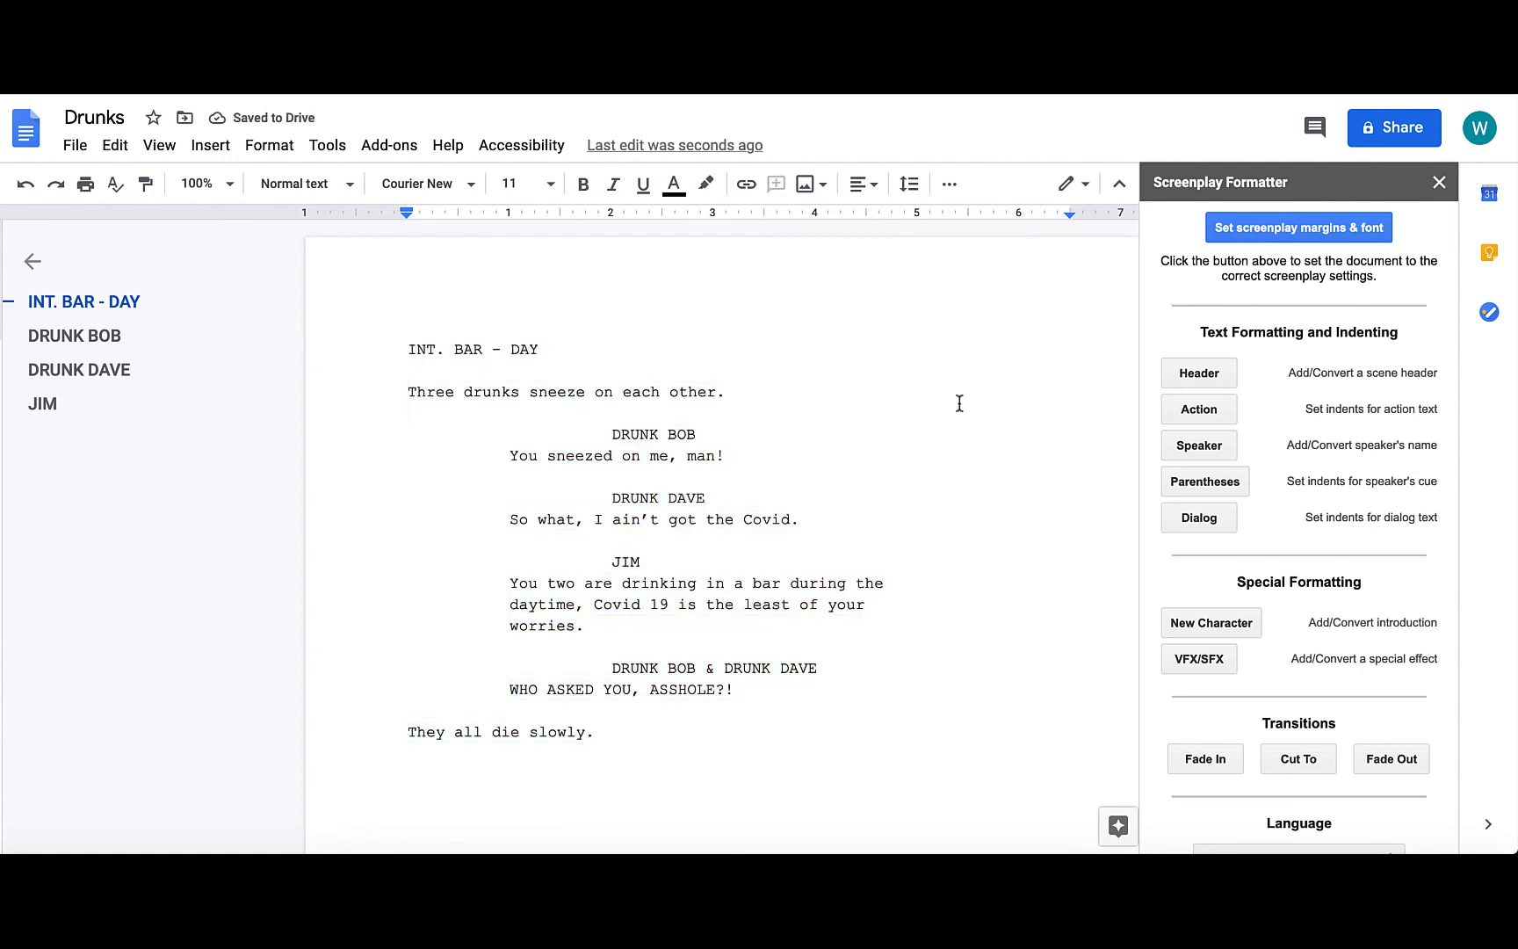